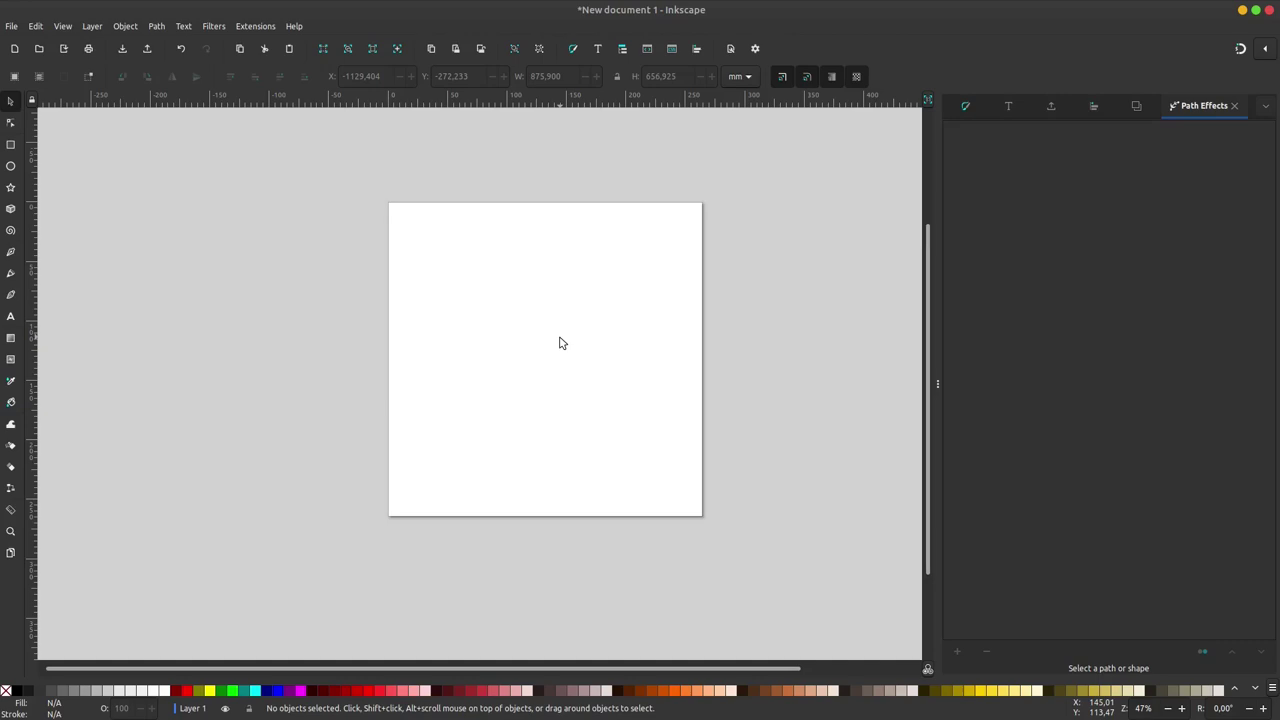
Step: Draw a circle on the page with the Ellipse tool
ctrl+scroll(568, 326, up, 2)
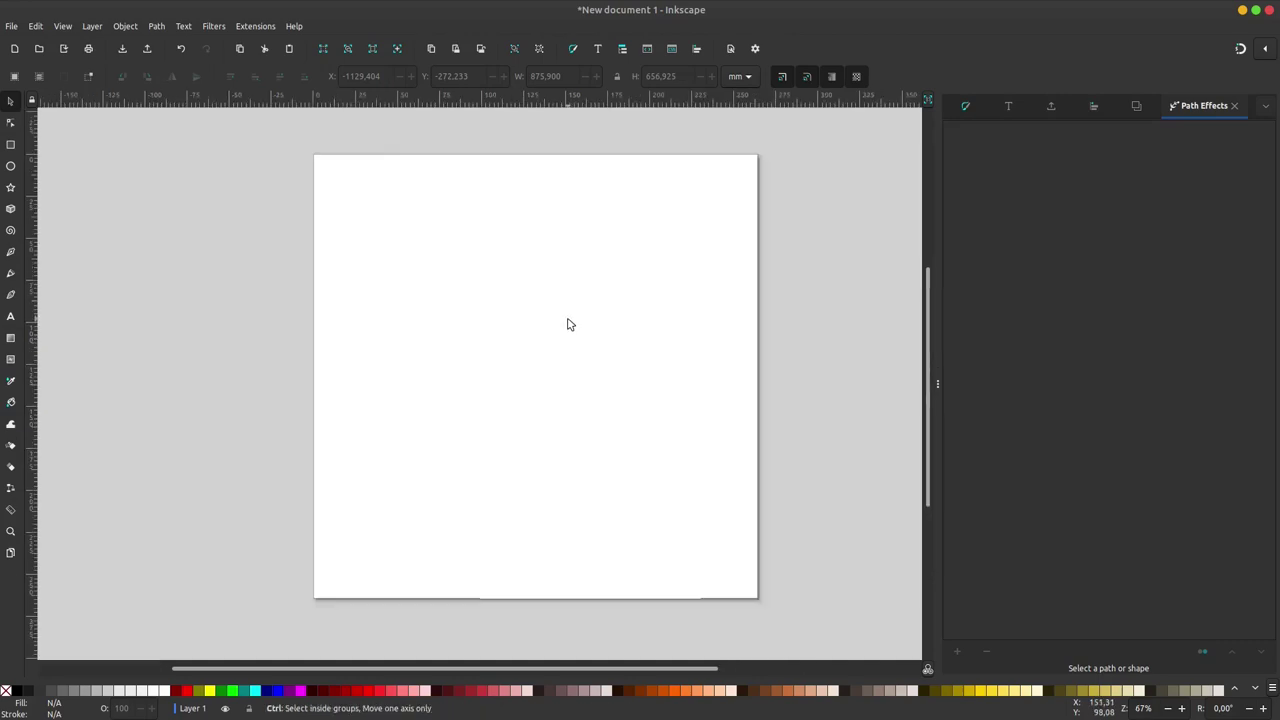
ctrl+scroll(543, 320, down, 1)
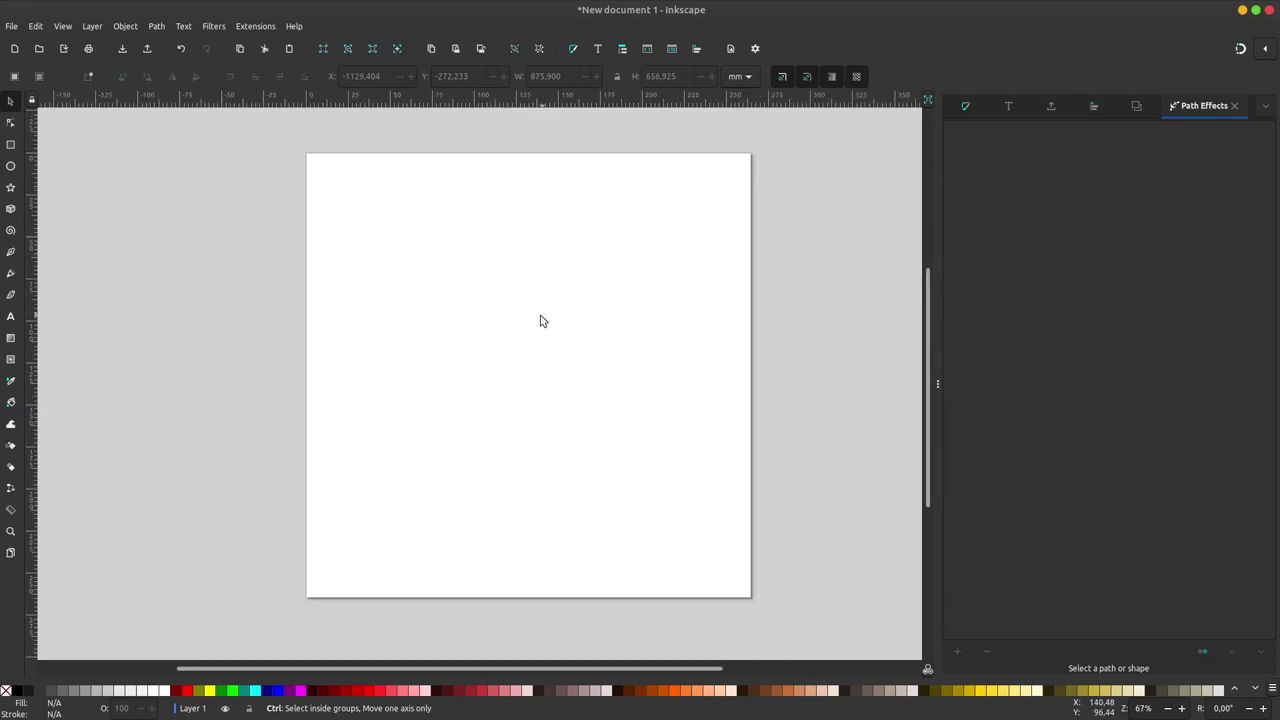
click(10, 167)
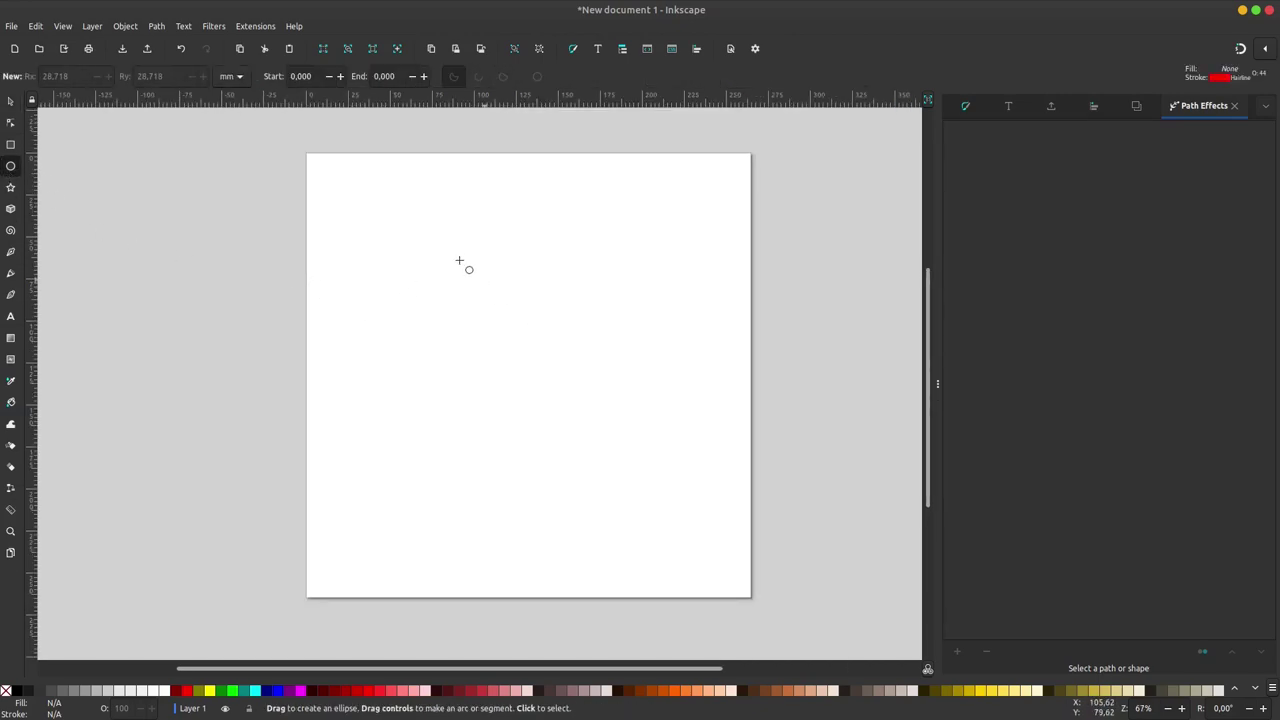
drag(428, 279, 565, 402)
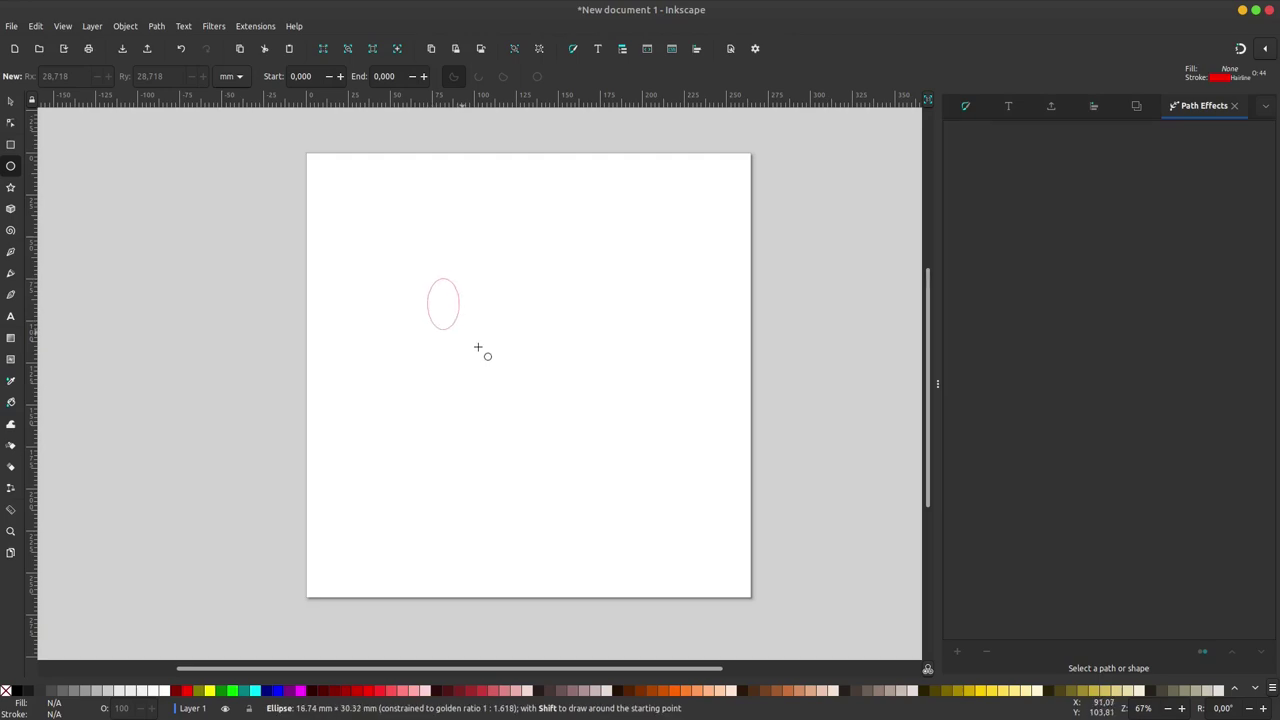
Step: Move the circle toward the page's upper left and duplicate it
scroll(543, 354, up, 2)
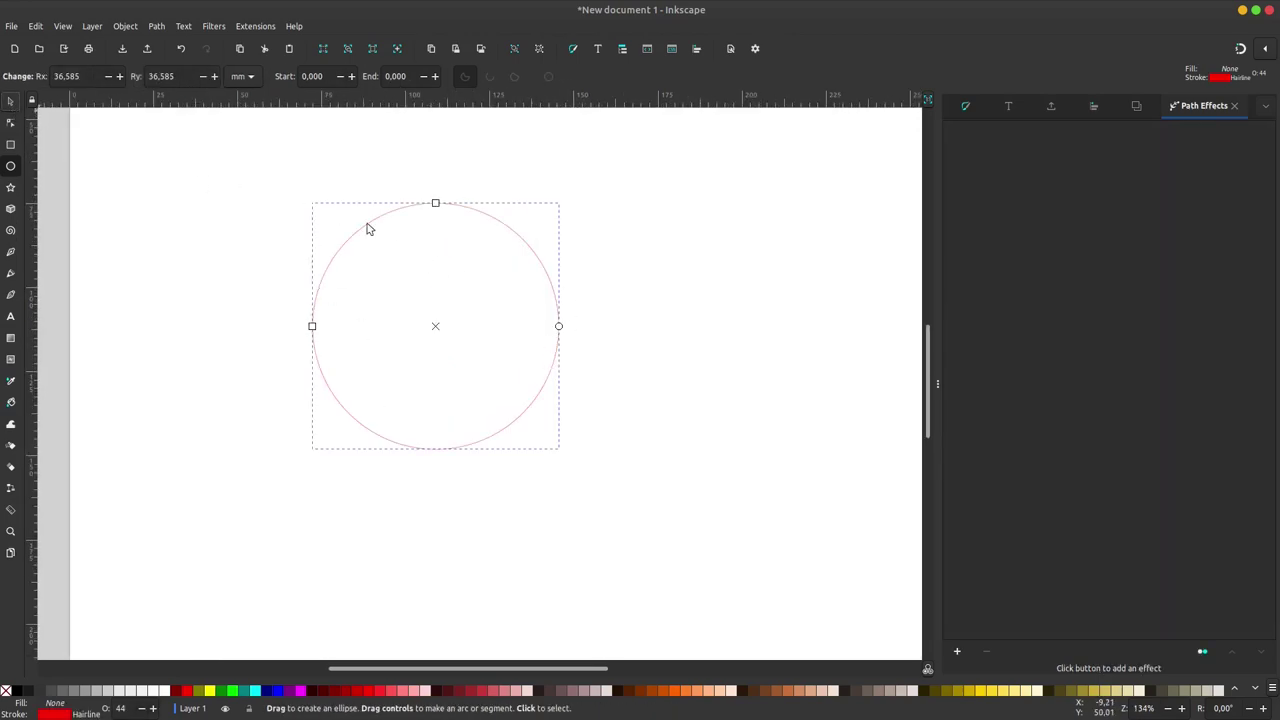
key(s)
drag(402, 285, 235, 256)
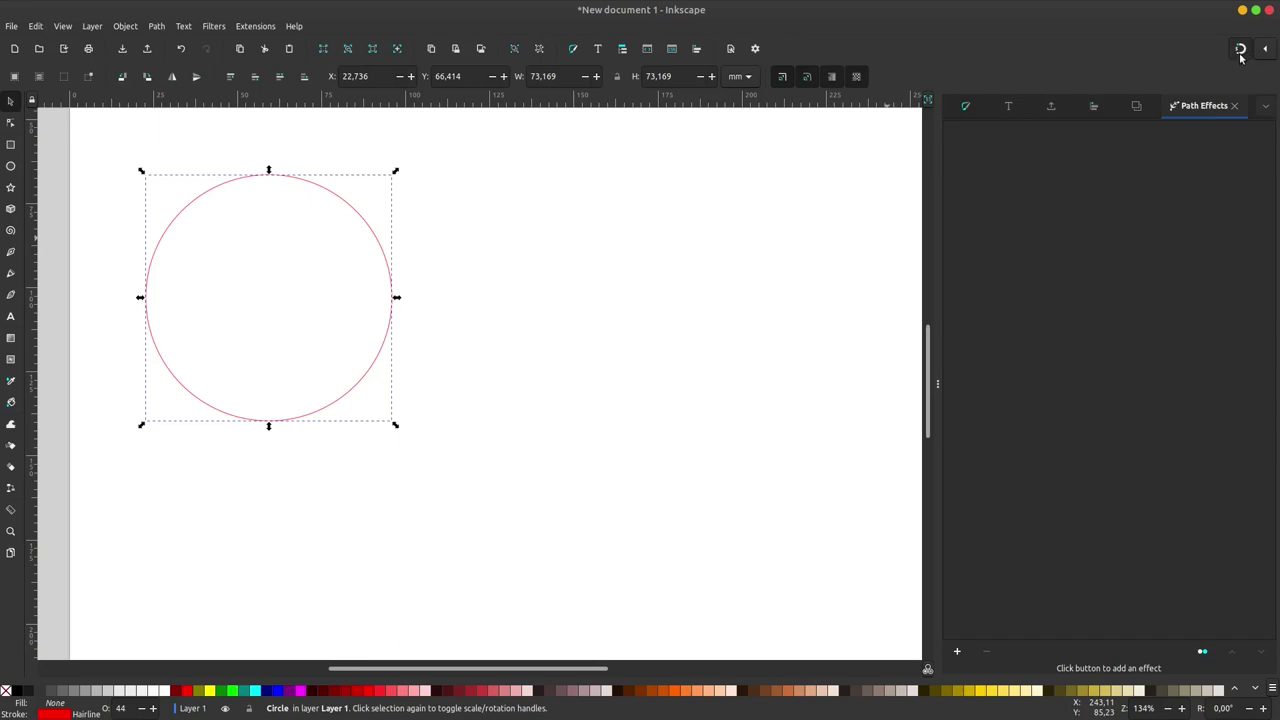
key(ctrl+d)
Step: Place the circle copy beside the original and shrink both to about two-thirds size
drag(231, 230, 430, 236)
ctrl+scroll(700, 300, down, 2)
ctrl+scroll(675, 298, up, 1)
shift+click(472, 238)
drag(472, 238, 573, 189)
drag(778, 152, 740, 208)
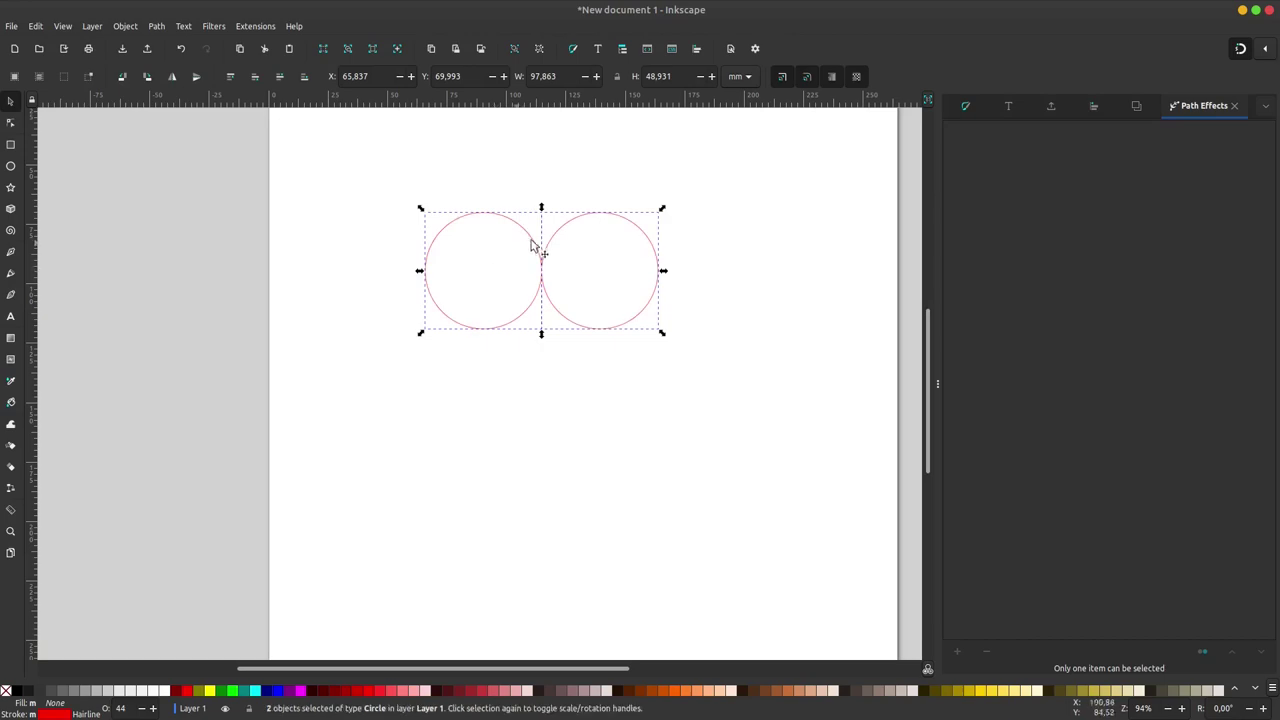
Step: Adjust snapping and set a copy of the circle pair 24.47 mm lower
click(1264, 50)
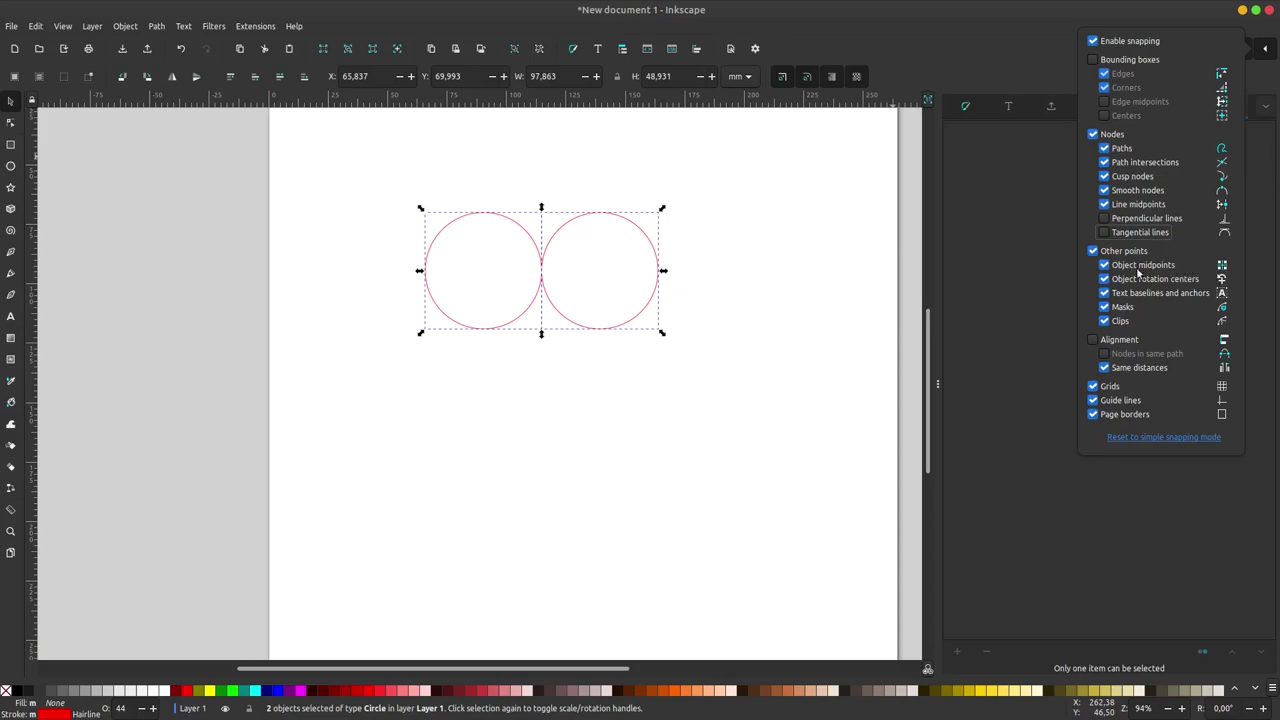
click(601, 254)
drag(603, 212, 601, 275)
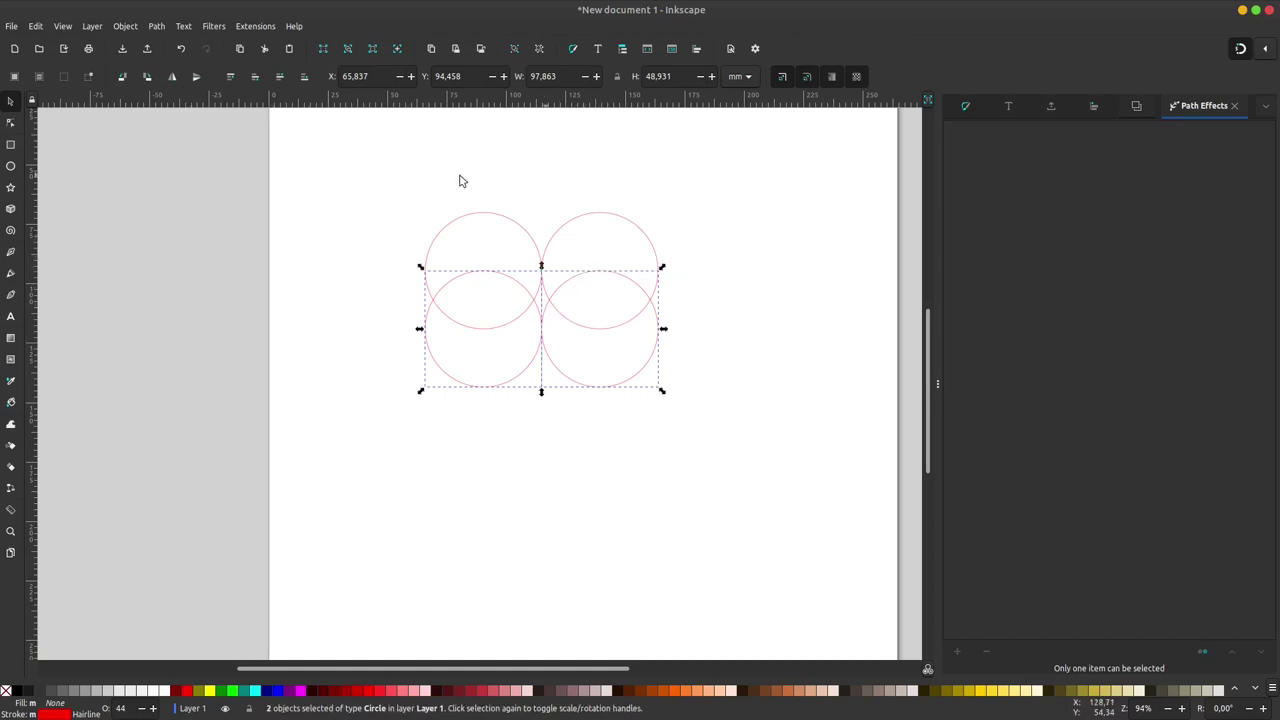
key(Escape)
click(10, 253)
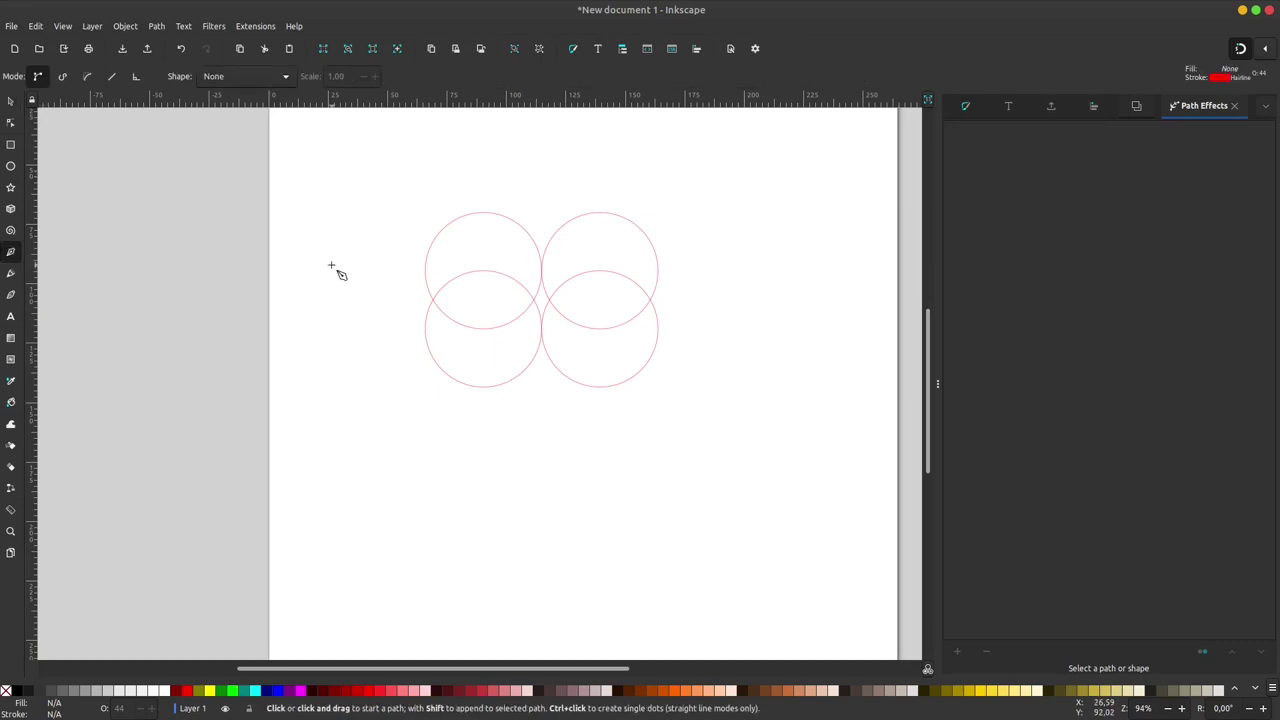
Step: Draw a horizontal line and align it to the top edge of the top-right circle
click(386, 188)
click(689, 188)
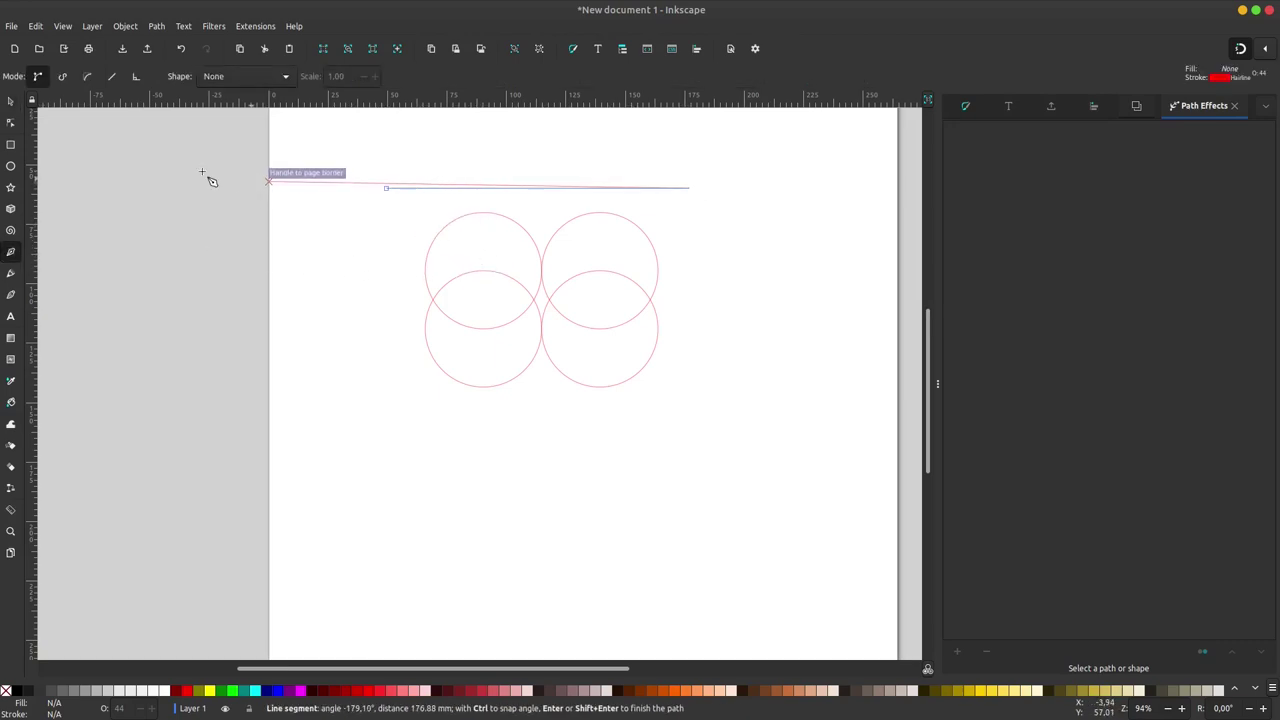
key(Return)
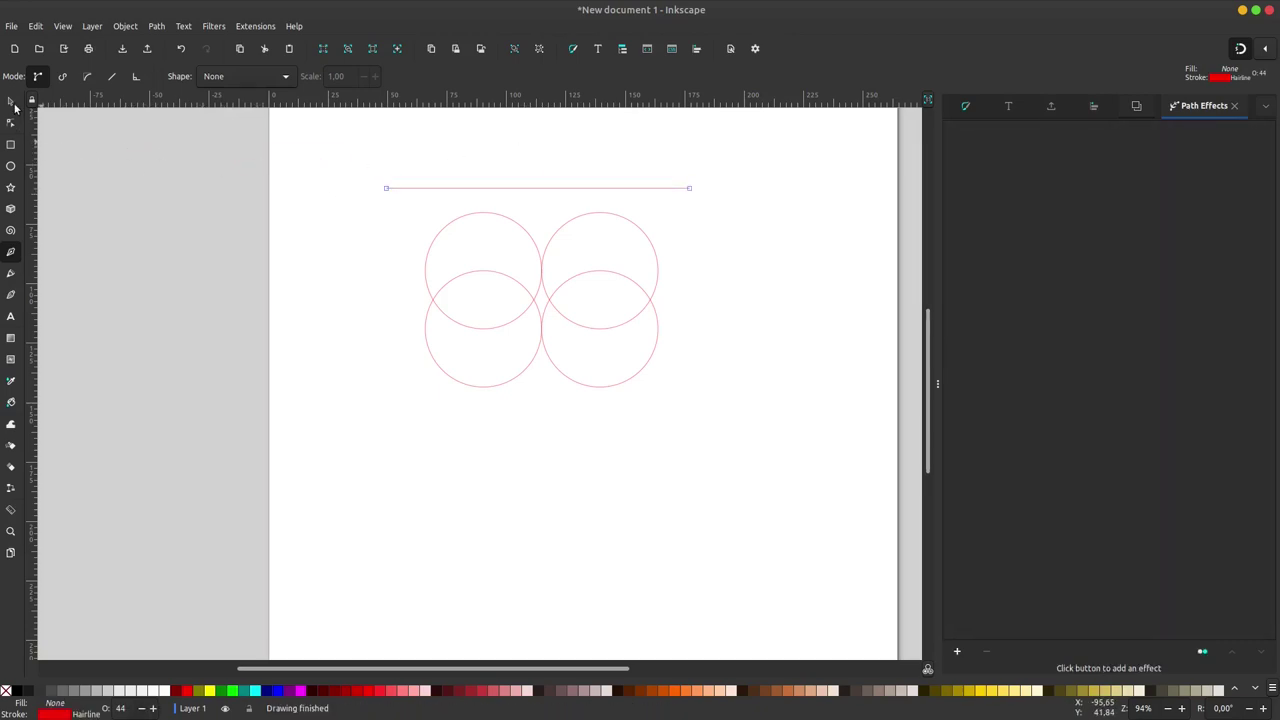
click(10, 101)
shift+click(587, 220)
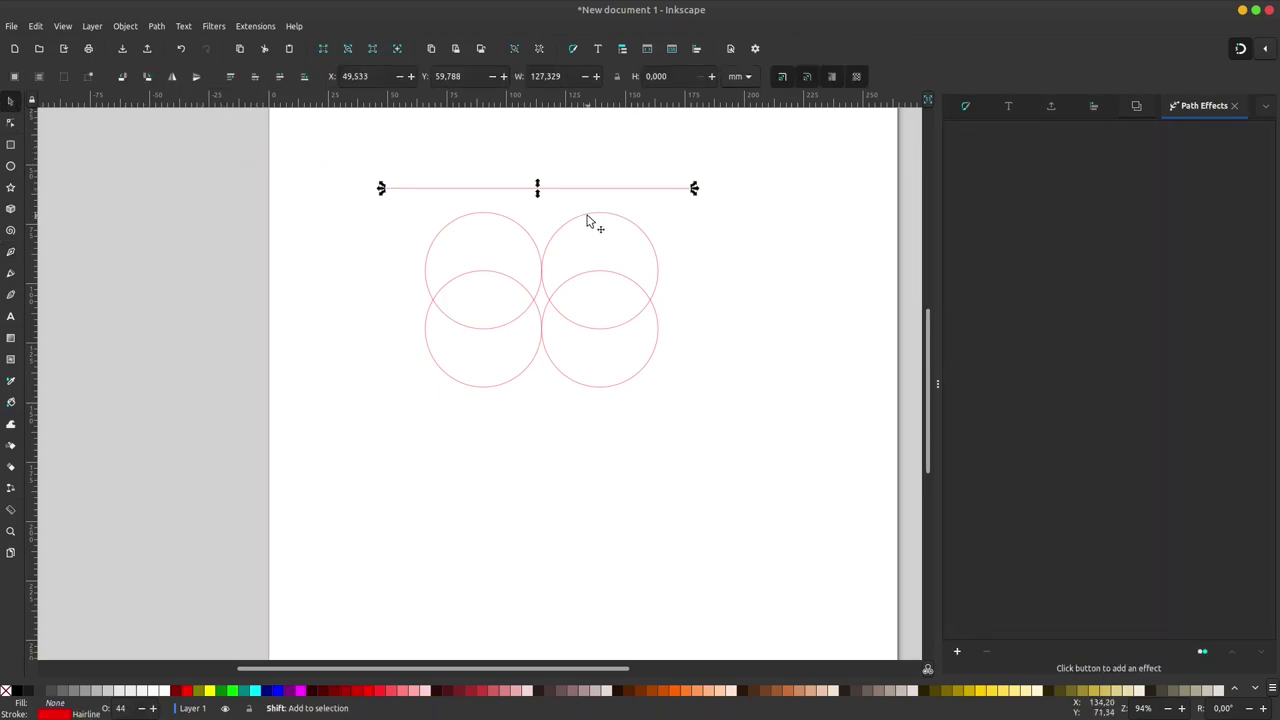
click(1094, 107)
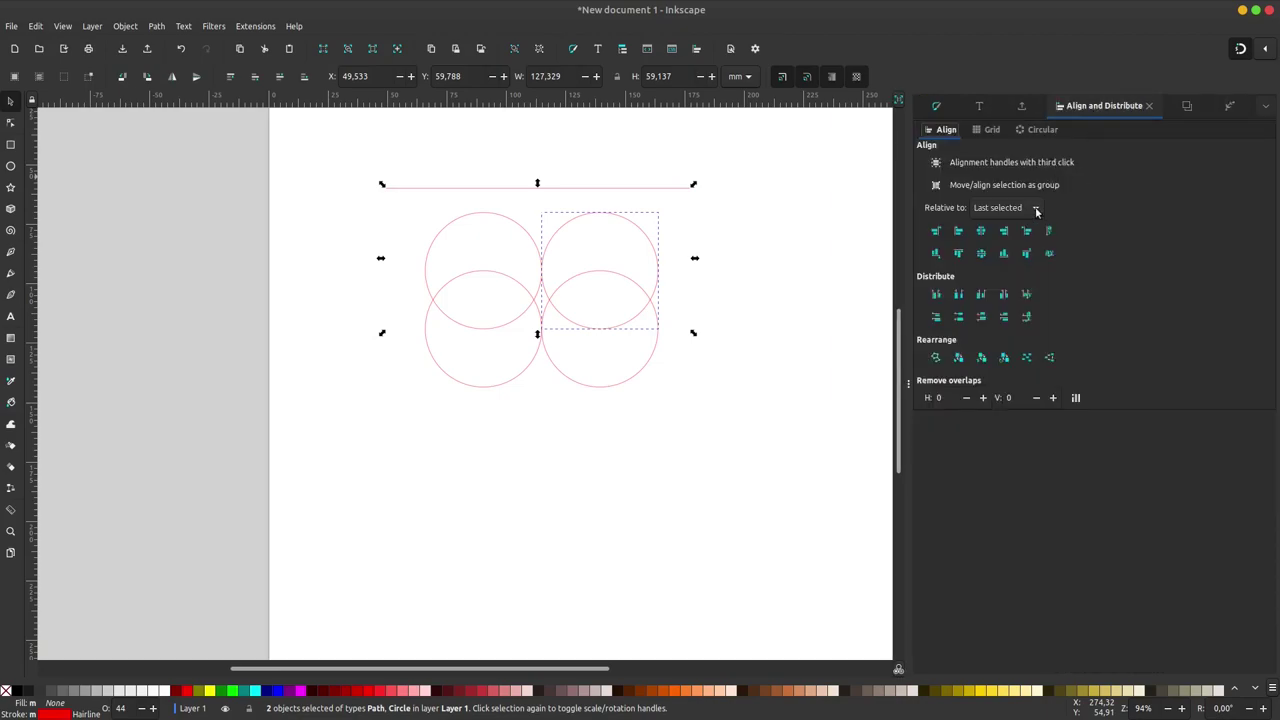
click(965, 254)
Step: Align line copies to the lower circle's top and the upper circle's bottom edges
click(703, 234)
click(678, 215)
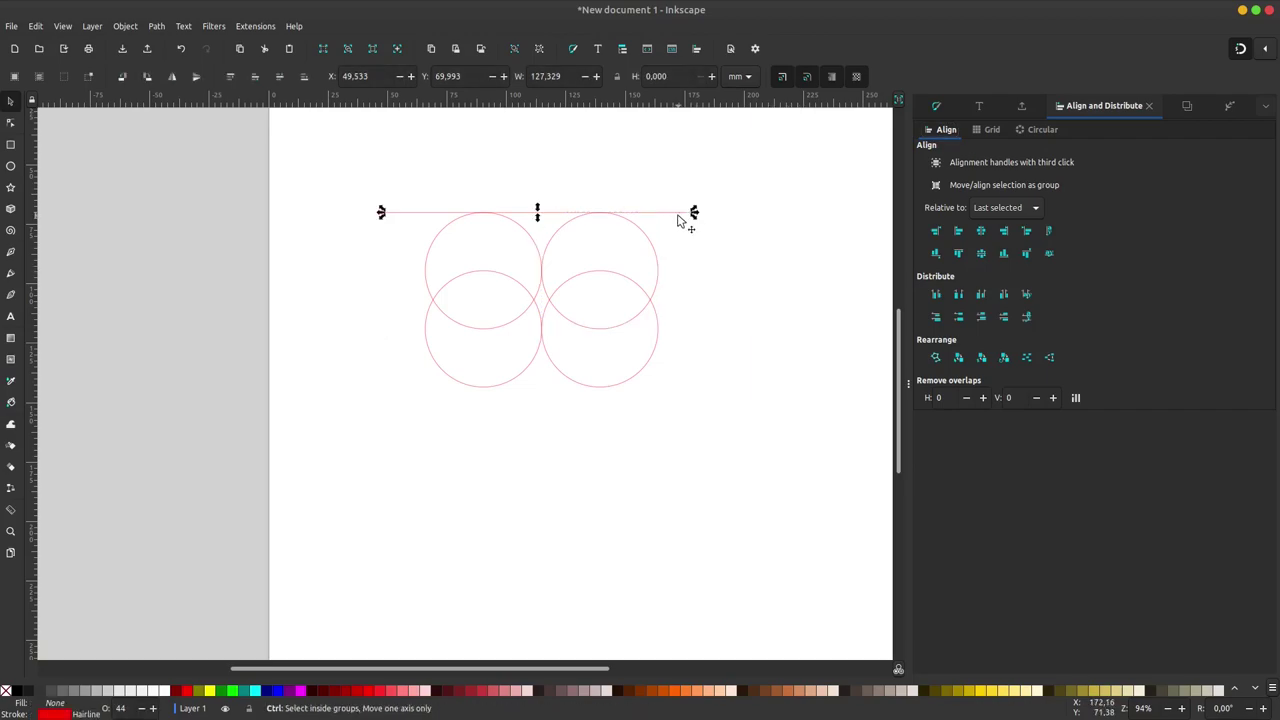
shift+click(658, 364)
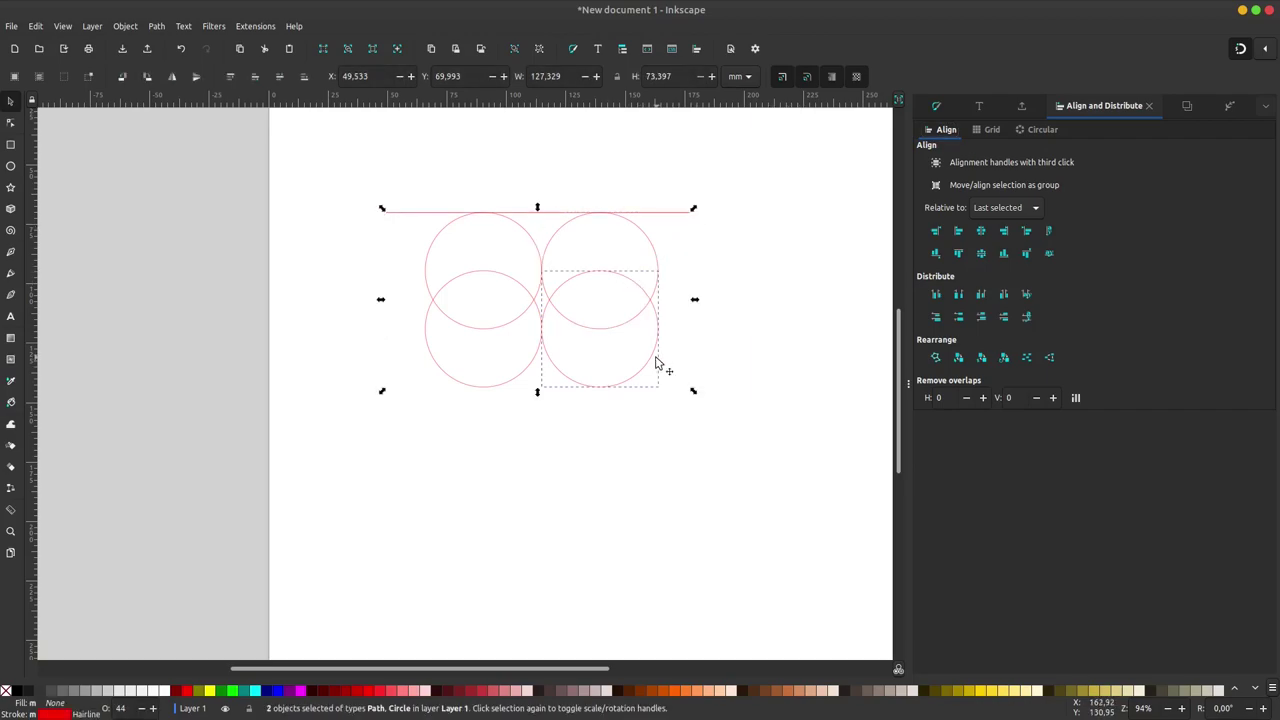
click(955, 254)
click(727, 273)
click(686, 271)
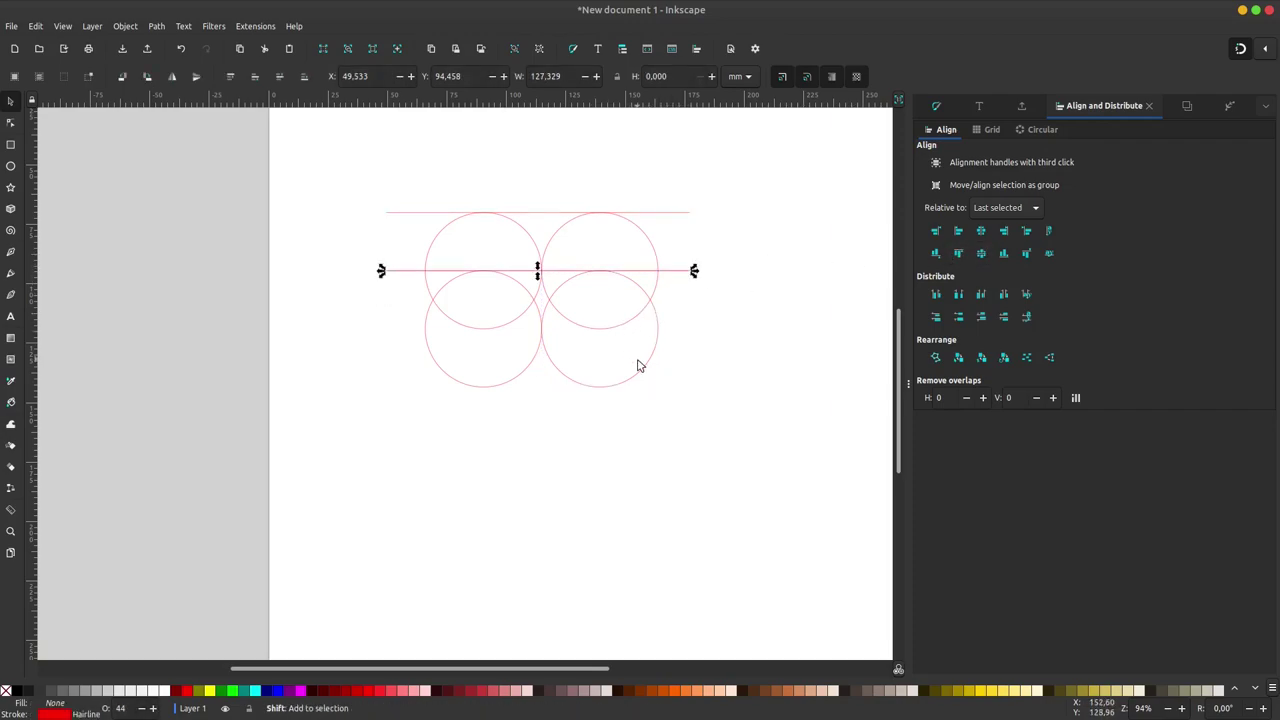
shift+click(607, 329)
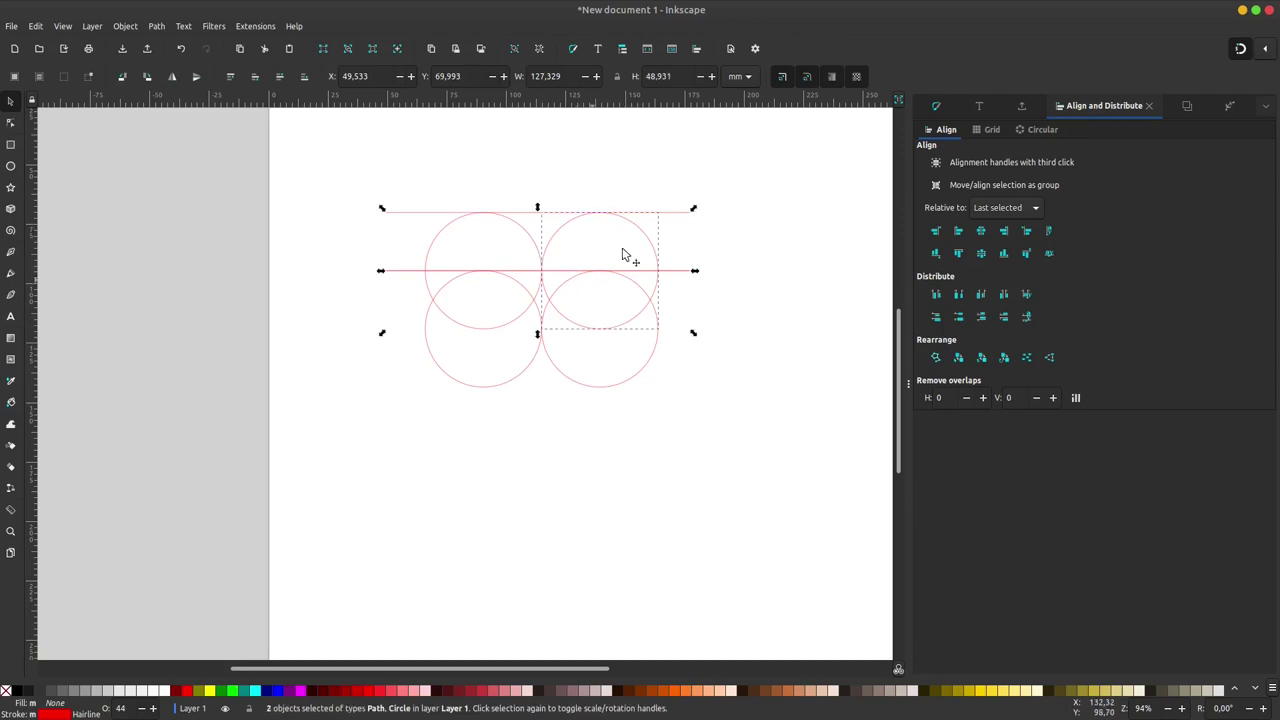
click(1005, 255)
Step: Align another line to the lower circle's bottom edge, completing four horizontal lines
click(803, 302)
click(669, 330)
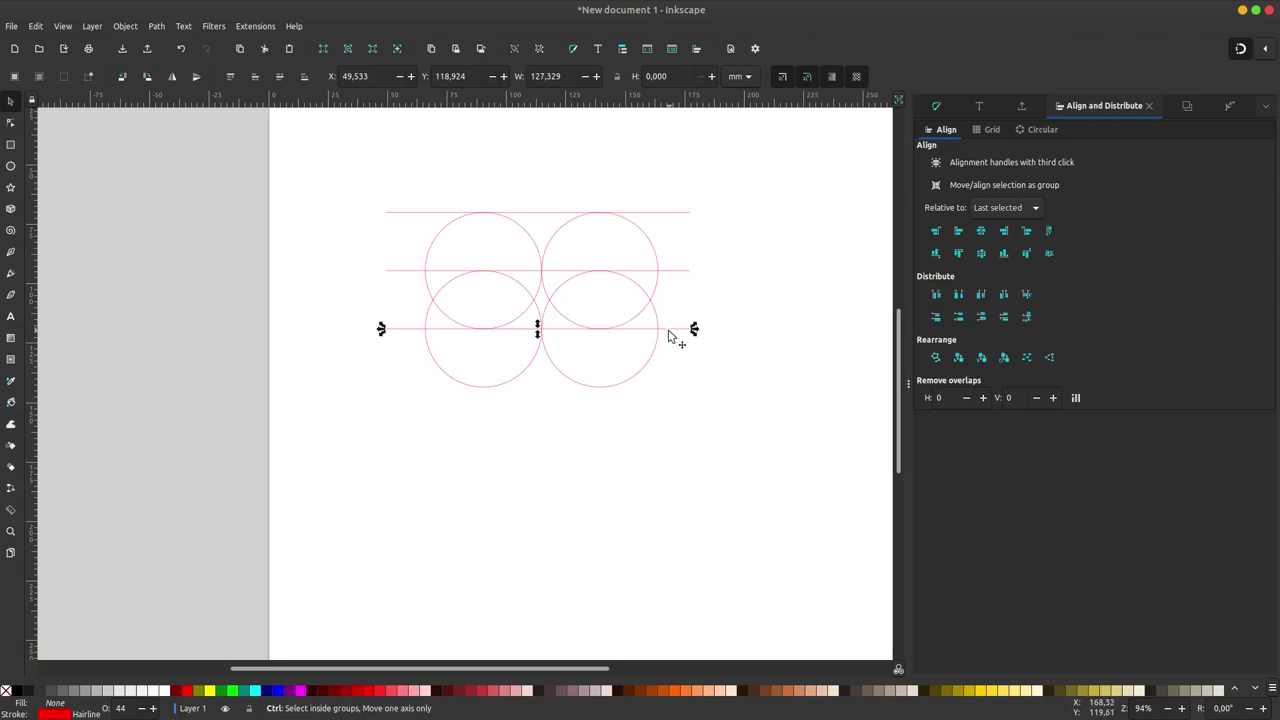
shift+click(622, 388)
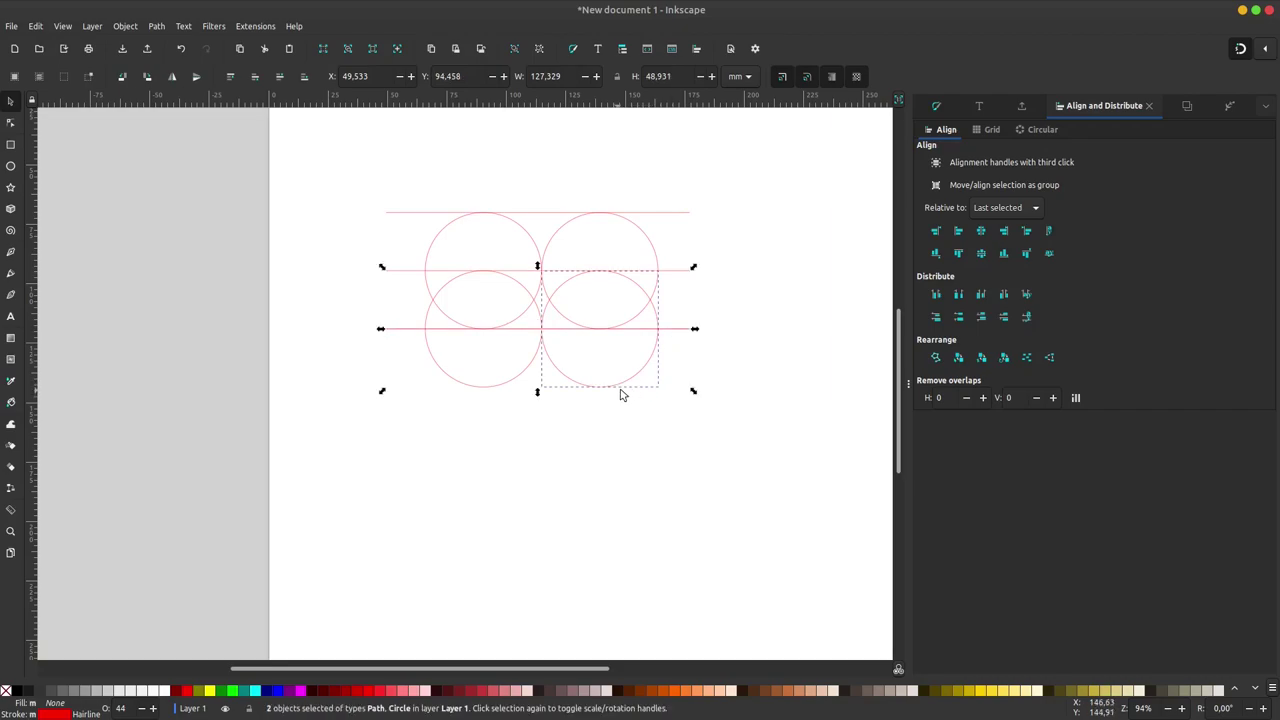
click(1005, 255)
click(680, 356)
click(689, 330)
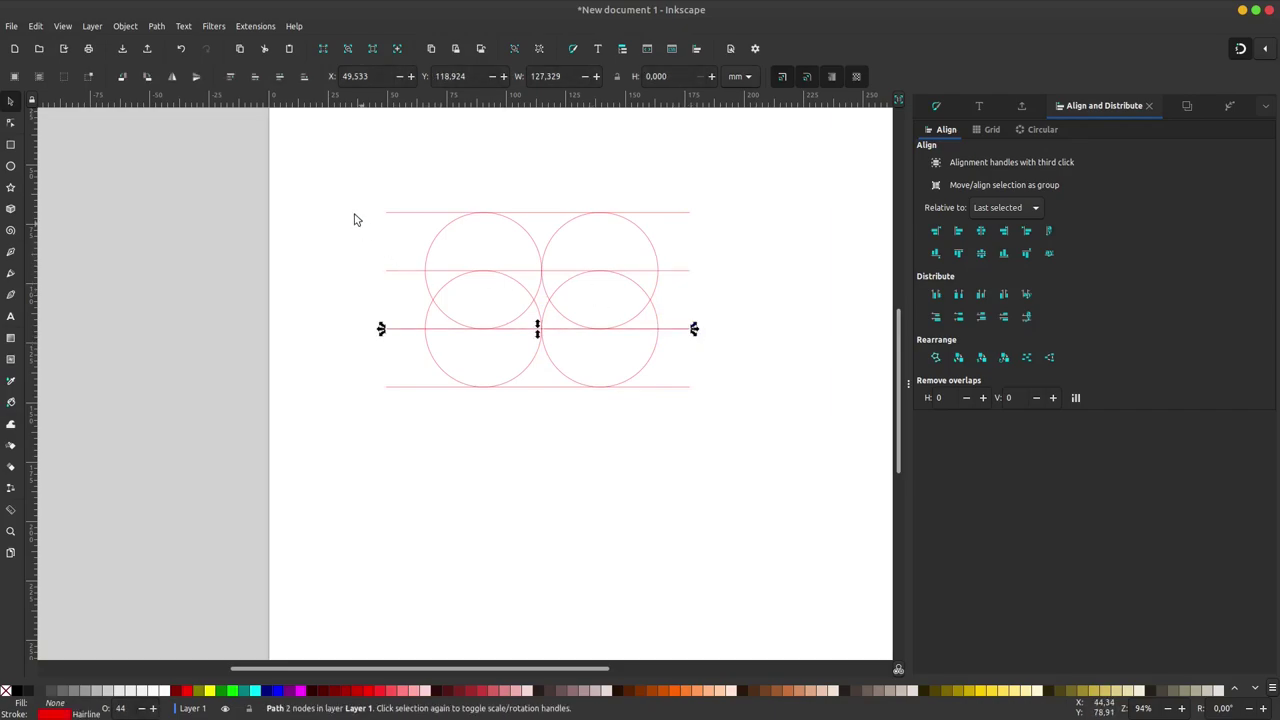
Step: Rotate a line copy 90° and align it to the upper-left circle's left edge
click(148, 78)
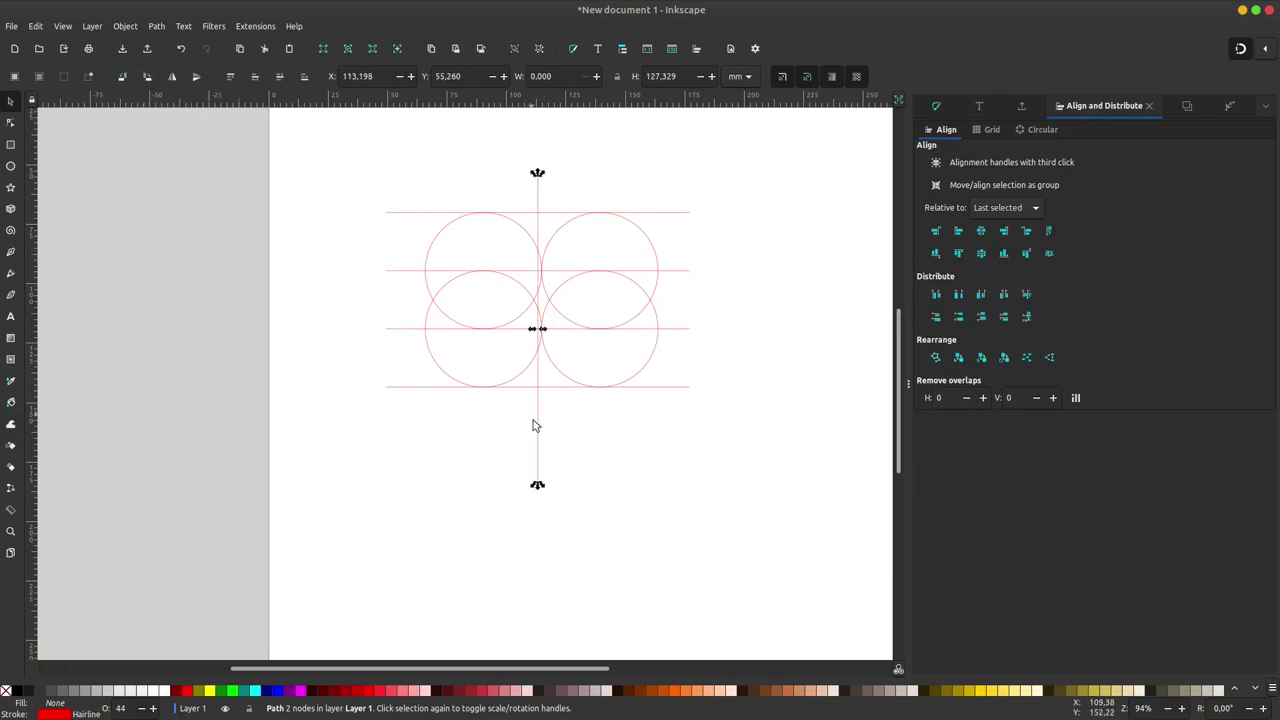
drag(540, 444, 537, 415)
shift+click(426, 290)
click(955, 231)
Step: Align another vertical line to the lower-right circle's right edge
click(471, 391)
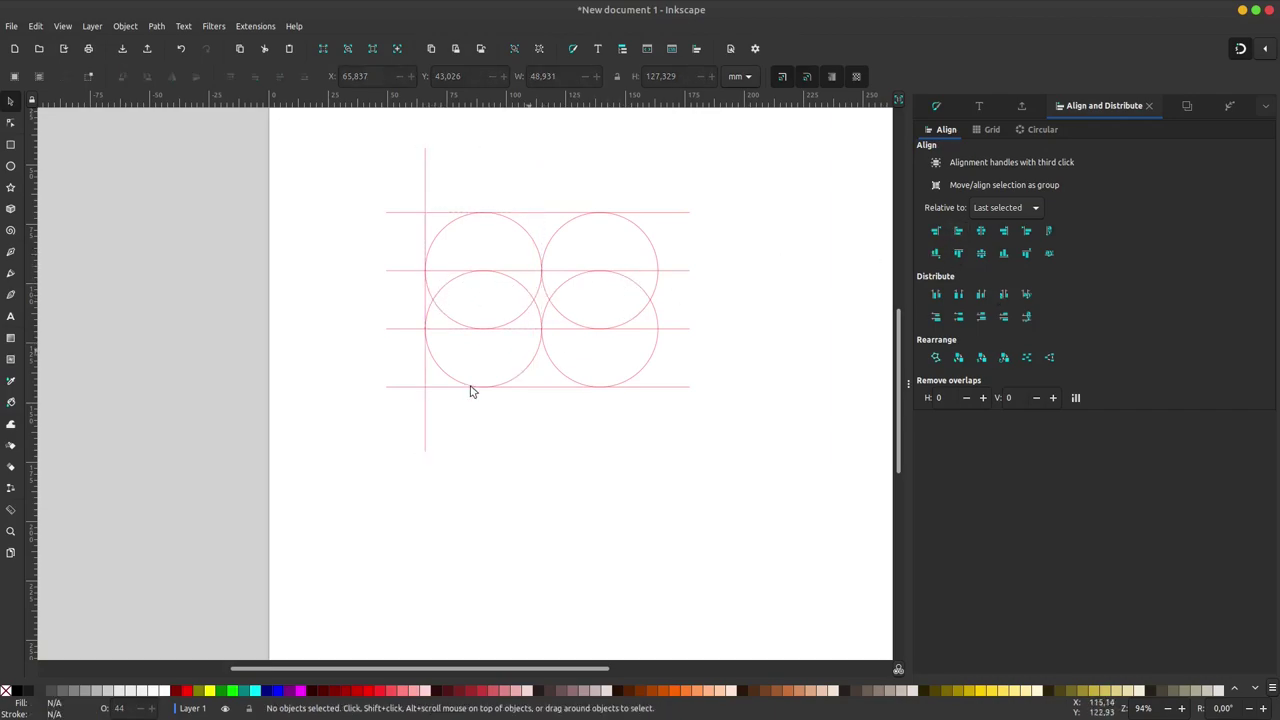
click(423, 437)
shift+click(658, 330)
click(1004, 231)
click(806, 263)
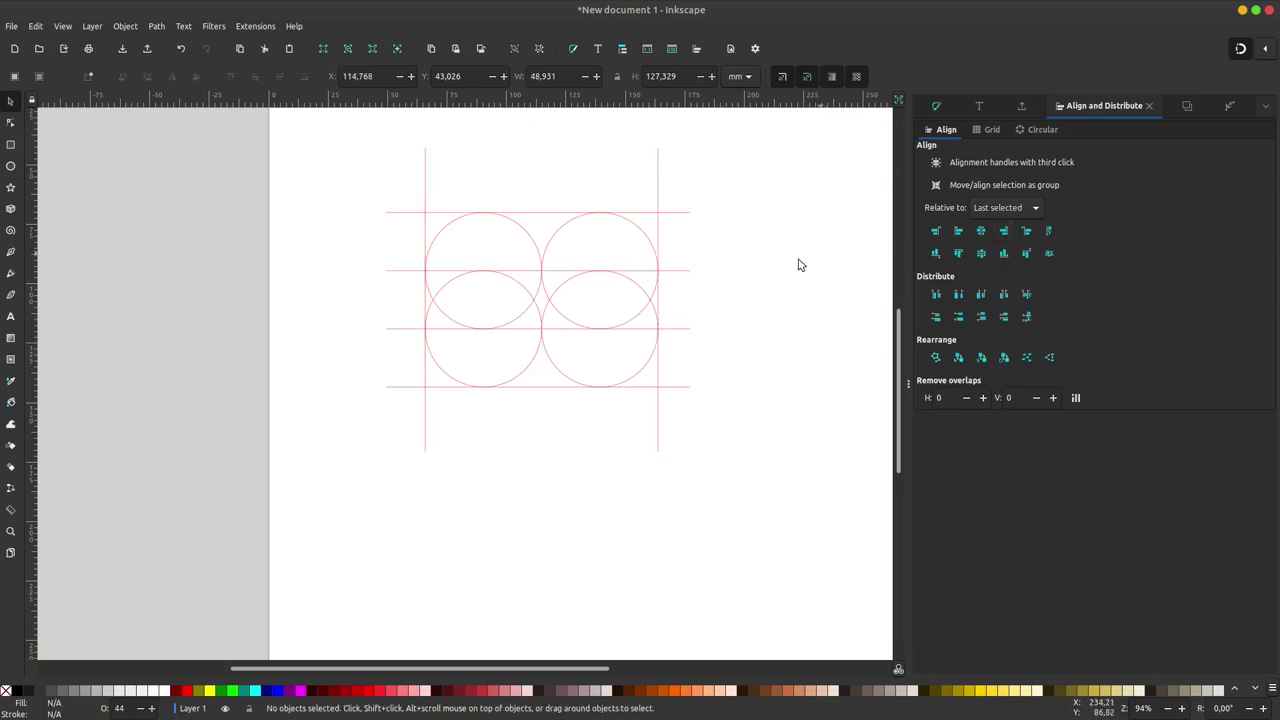
ctrl+scroll(560, 272, down, 2)
Step: Move the whole circle-and-line grid toward the page top and duplicate it
drag(362, 156, 668, 390)
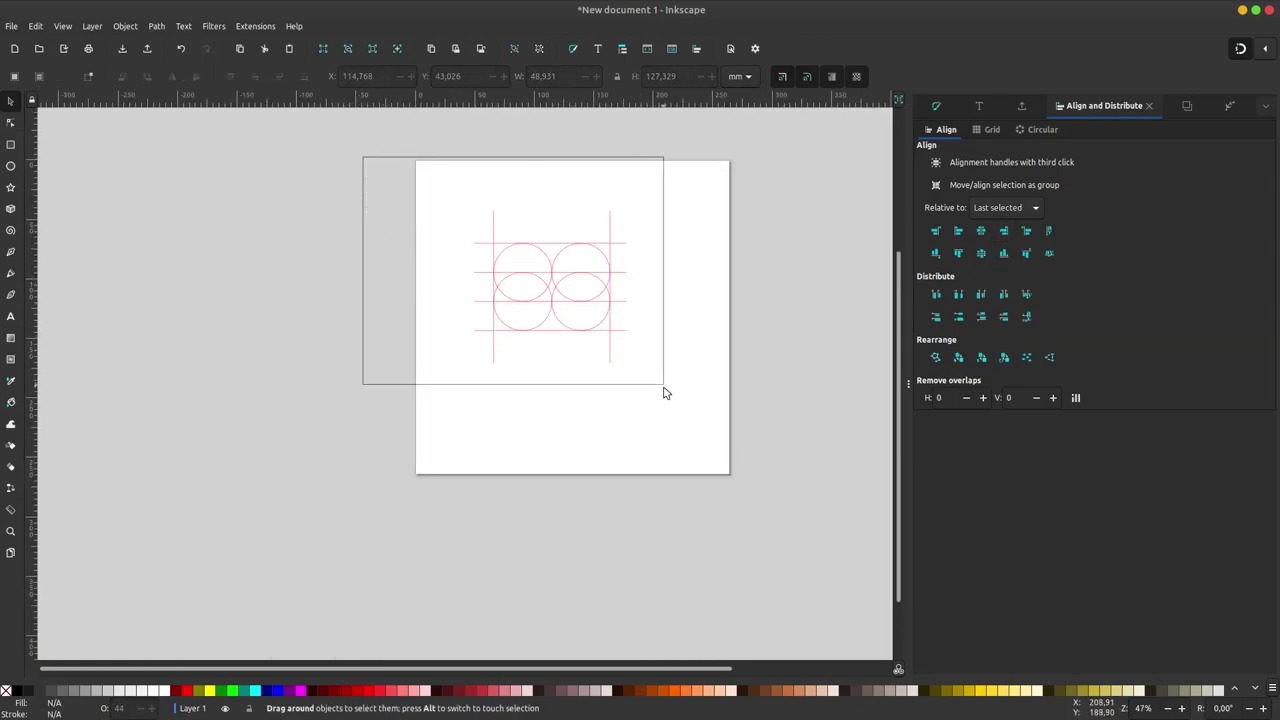
mouse_move(545, 292)
mouse_down()
mouse_move(548, 265)
mouse_move(558, 390)
mouse_up()
key(ctrl+d)
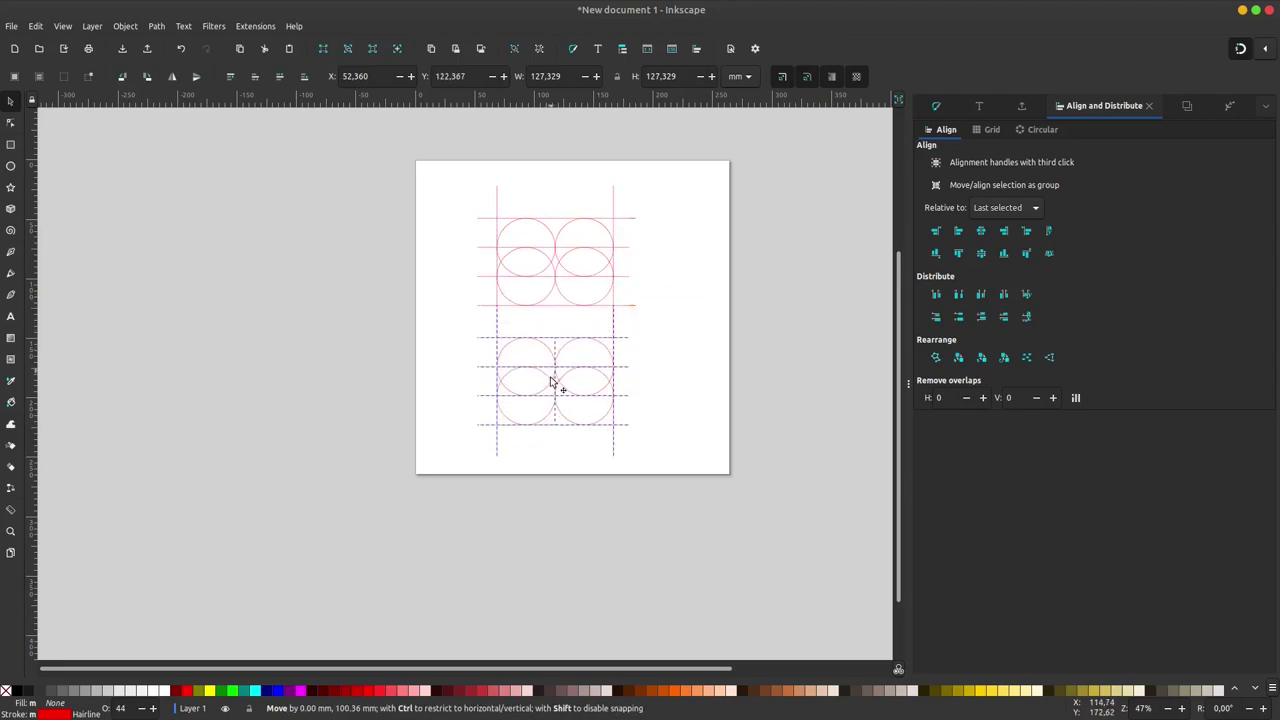
key(Escape)
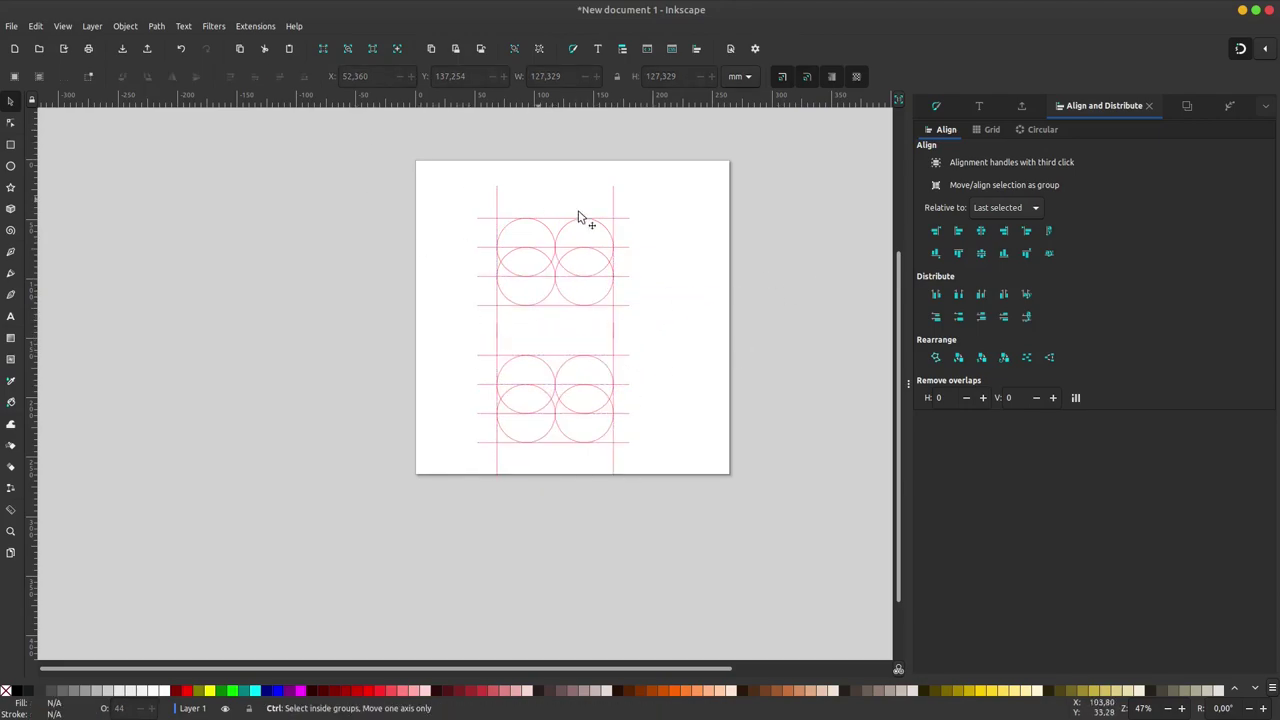
Step: Select the upper grid's circles and lines and combine them into one path
ctrl+scroll(565, 208, up, 2)
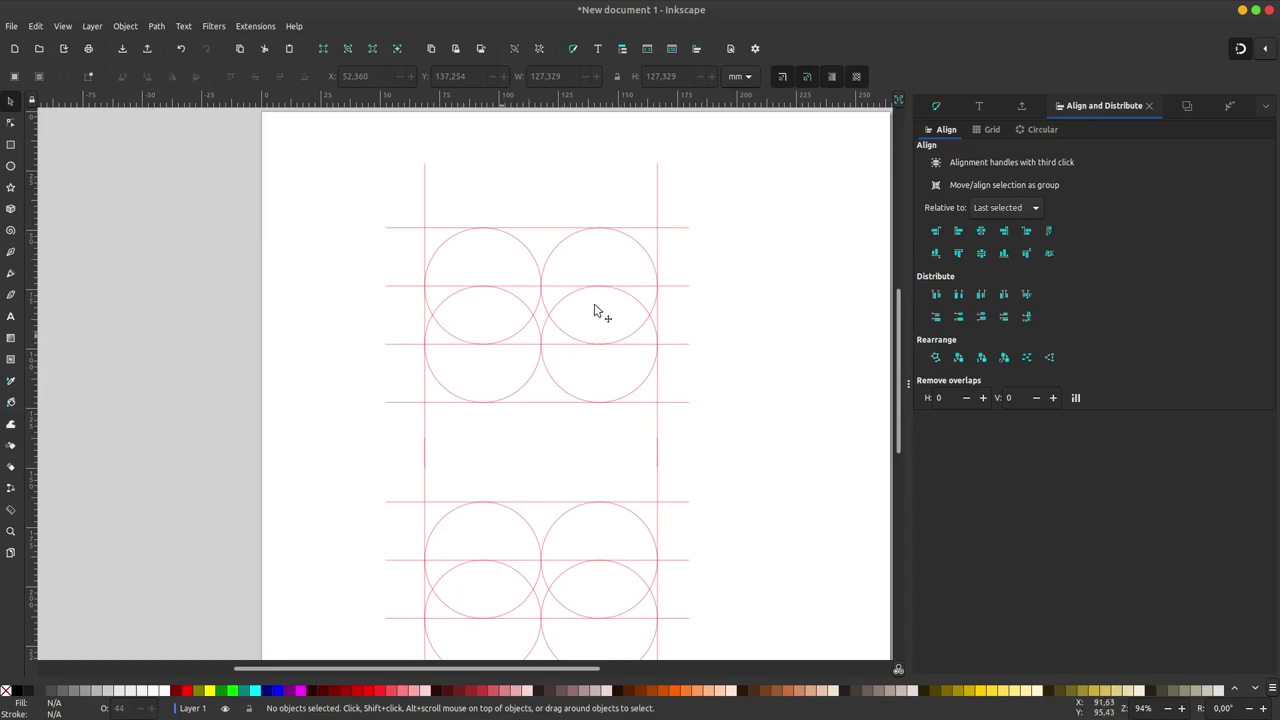
ctrl+scroll(206, 143, down, 1)
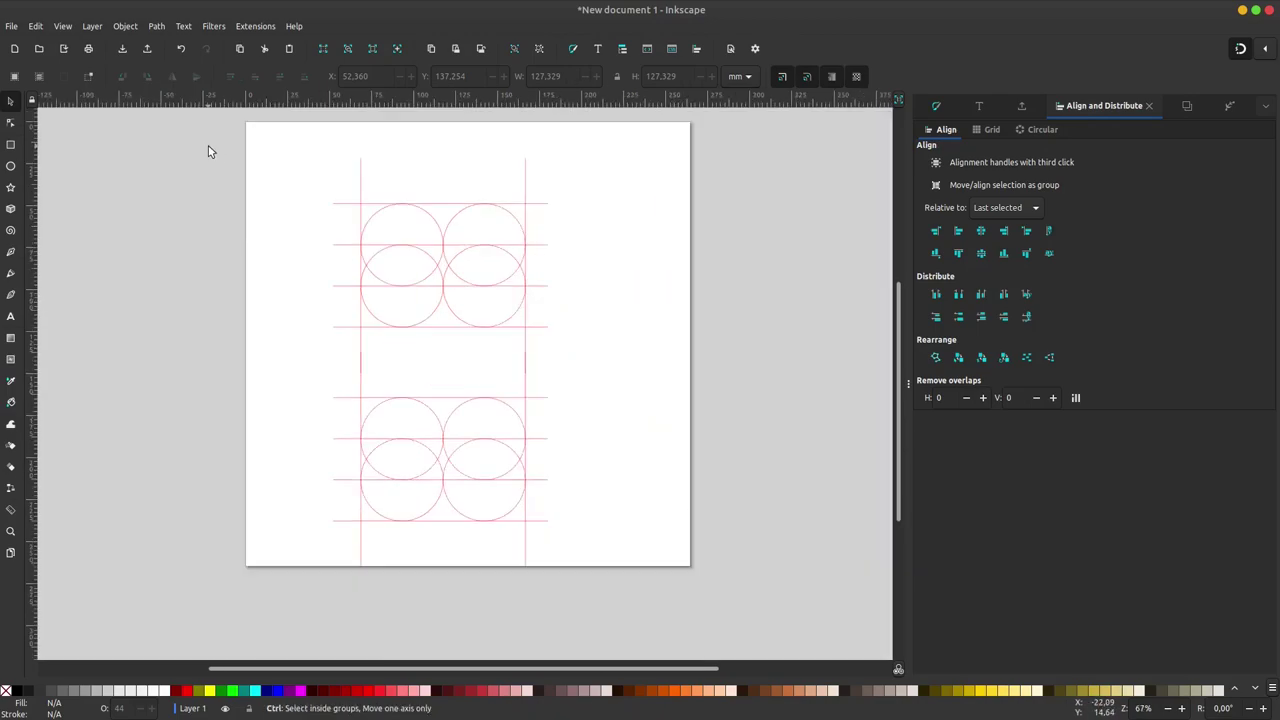
mouse_move(211, 129)
mouse_down()
mouse_move(636, 403)
mouse_move(635, 388)
mouse_up()
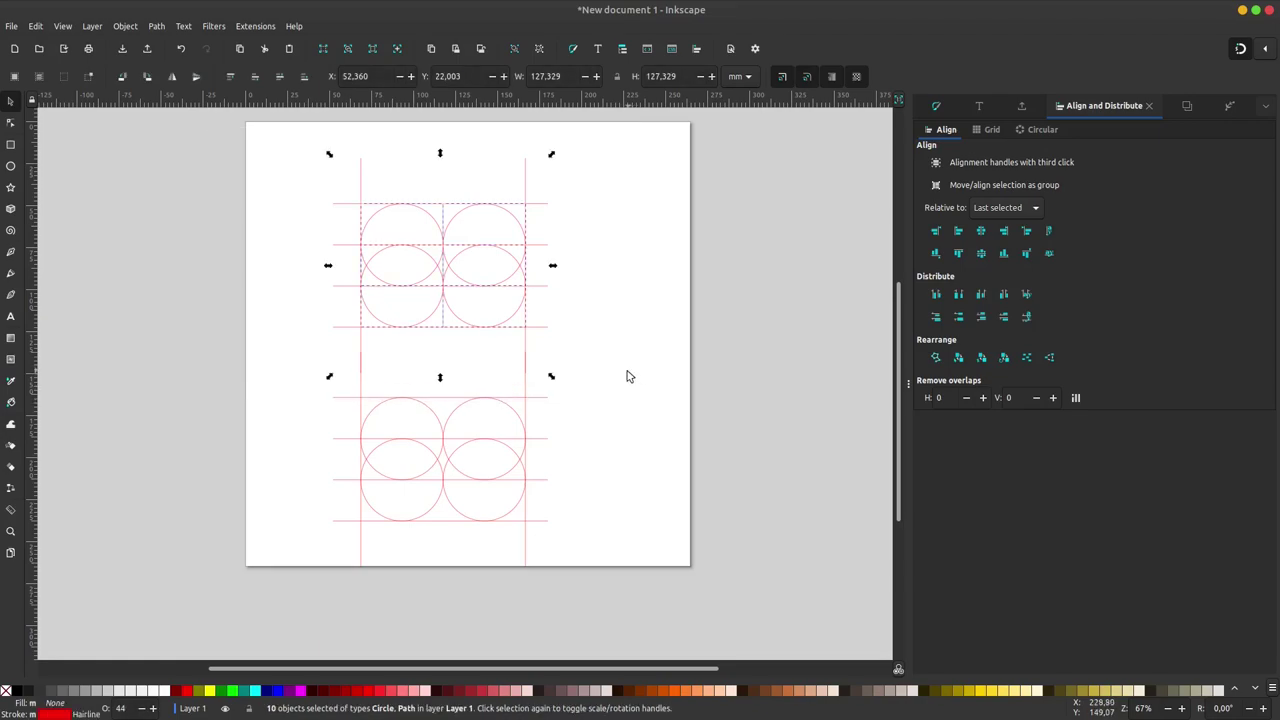
scroll(586, 346, left, 1)
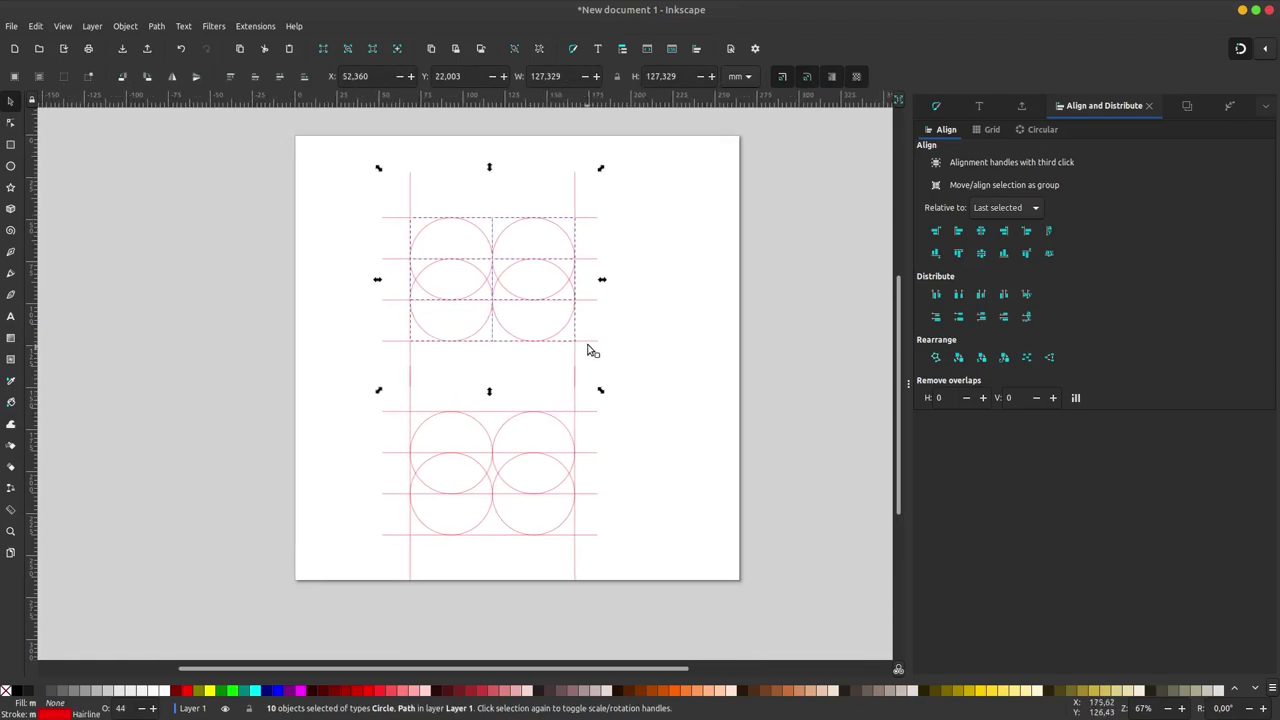
scroll(591, 351, down, 1)
ctrl+scroll(526, 190, up, 2)
scroll(512, 250, up, 1)
ctrl+scroll(516, 287, down, 1)
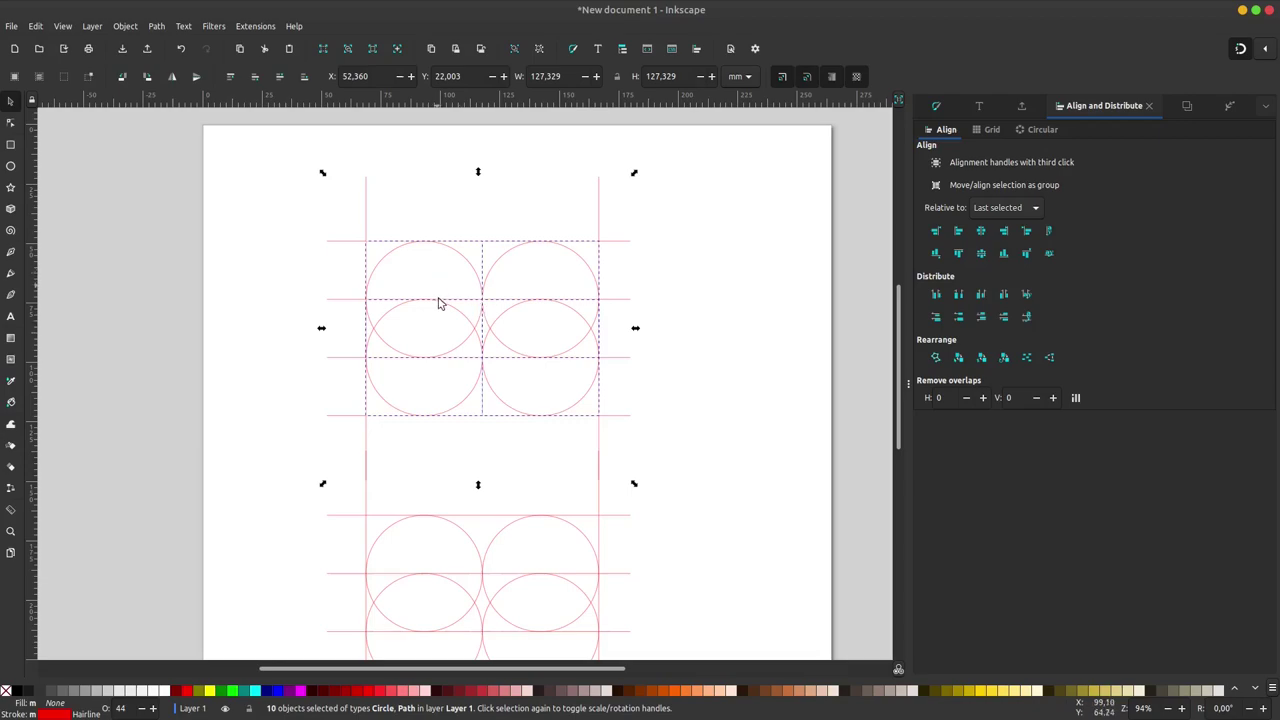
click(157, 28)
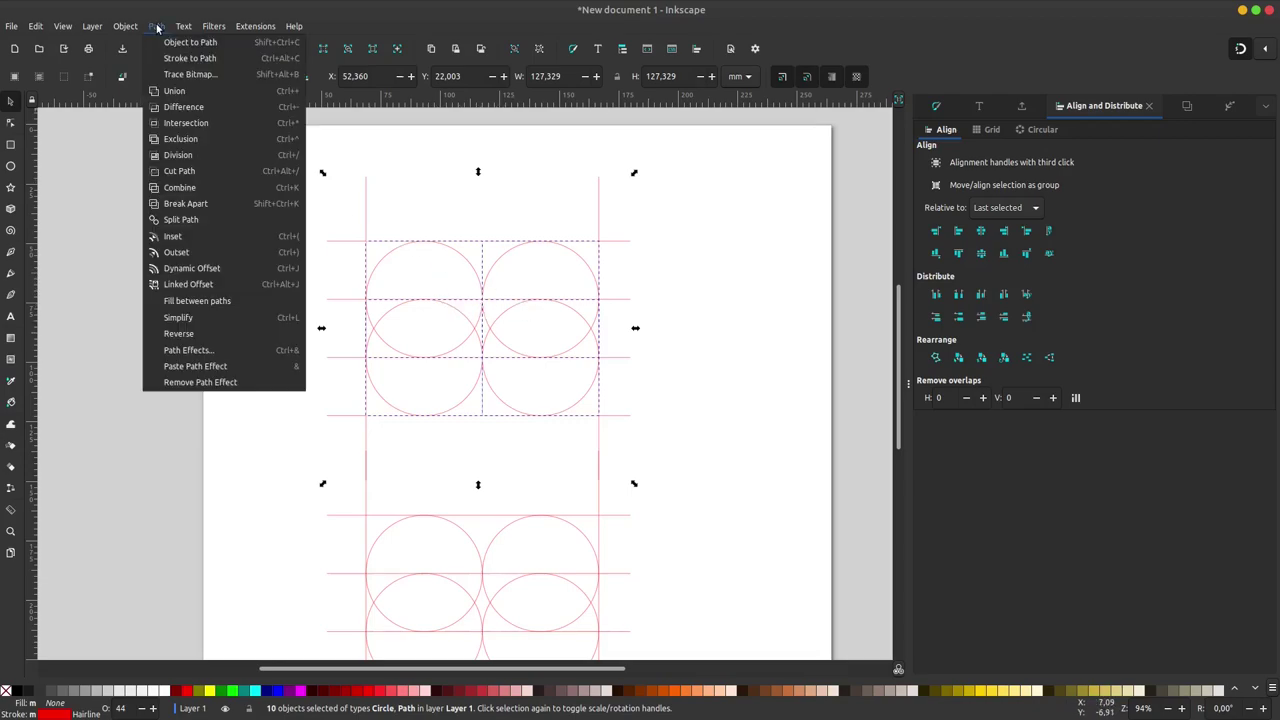
click(214, 188)
key(Escape)
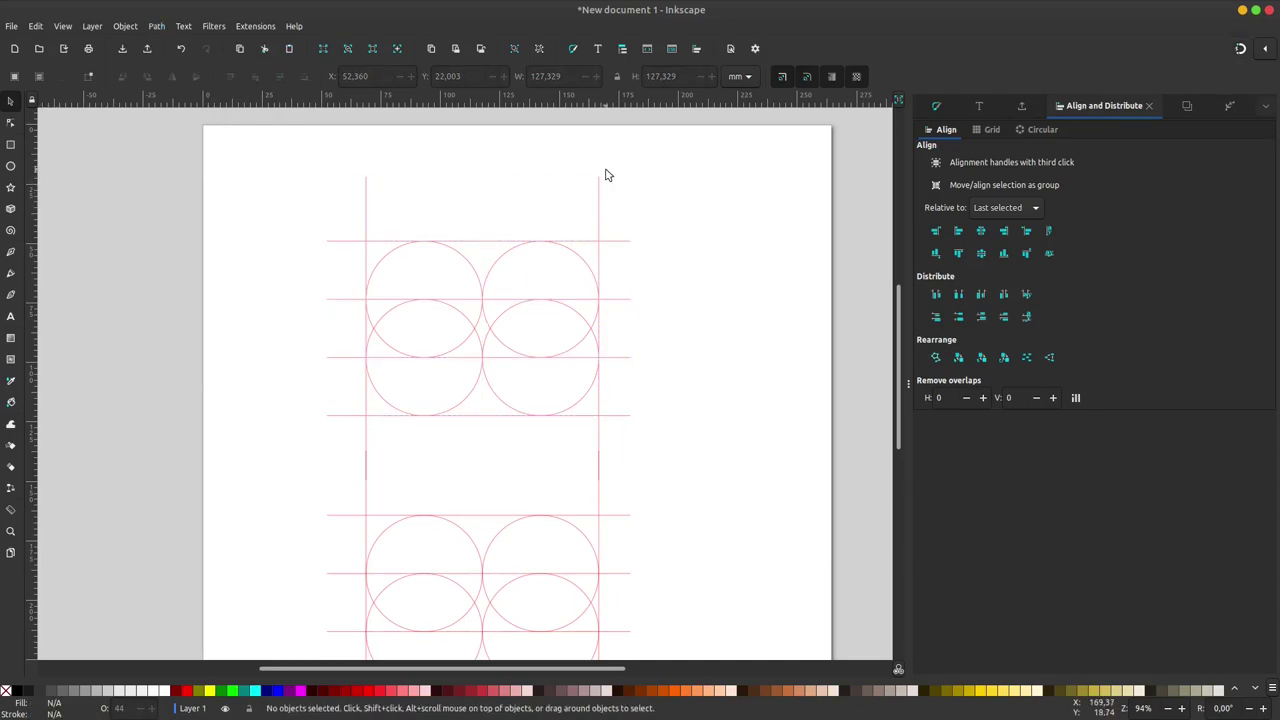
click(10, 144)
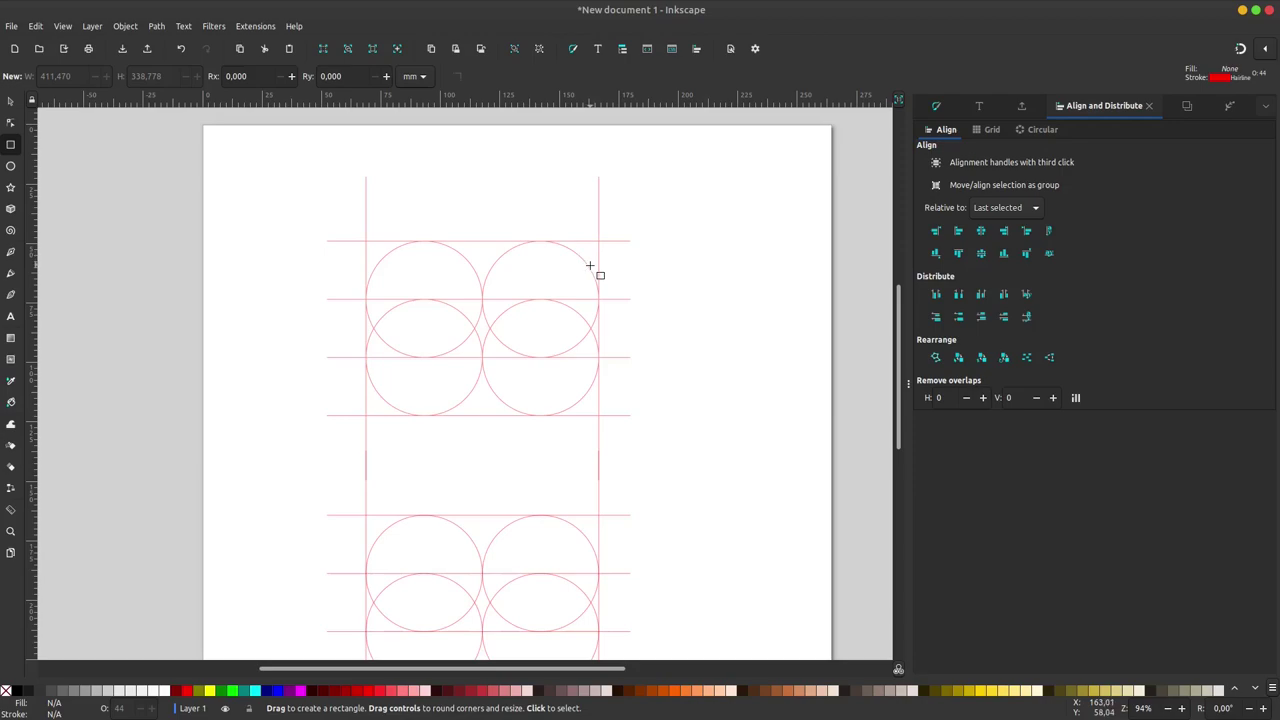
Step: Draw a rectangle covering the upper grid and fill it dark grey
ctrl+scroll(591, 262, up, 2)
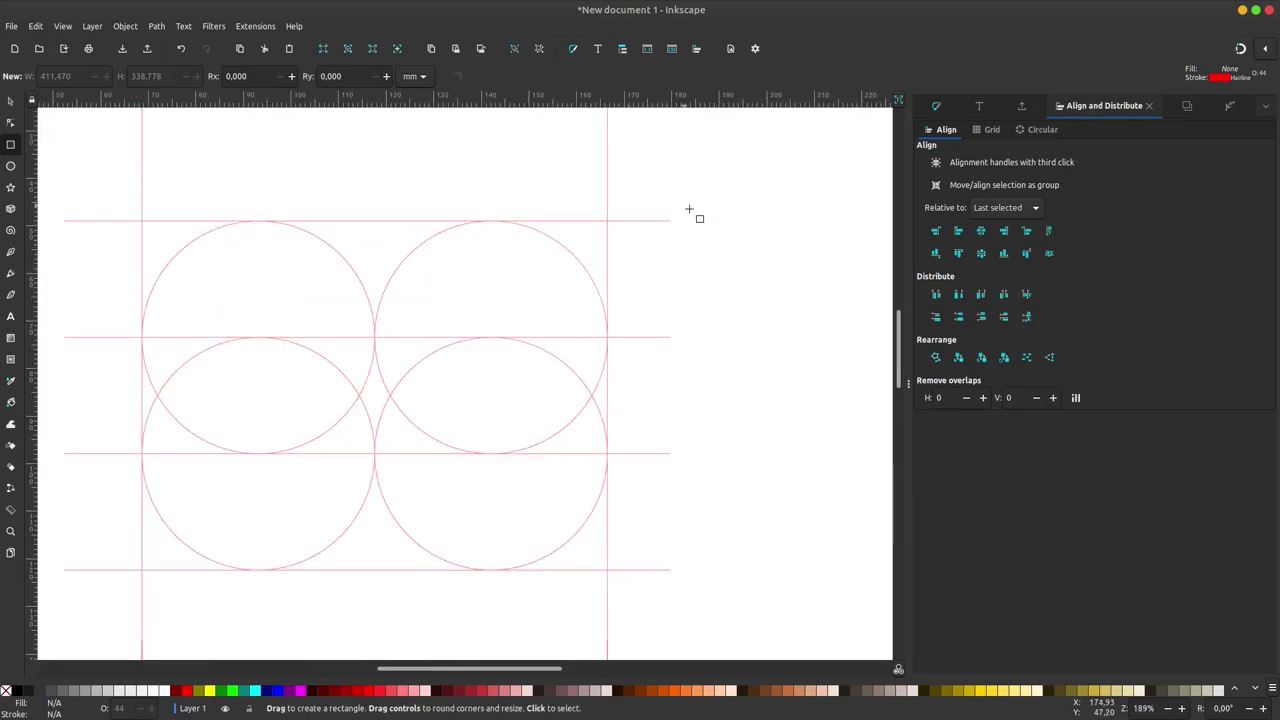
scroll(640, 250, left, 1)
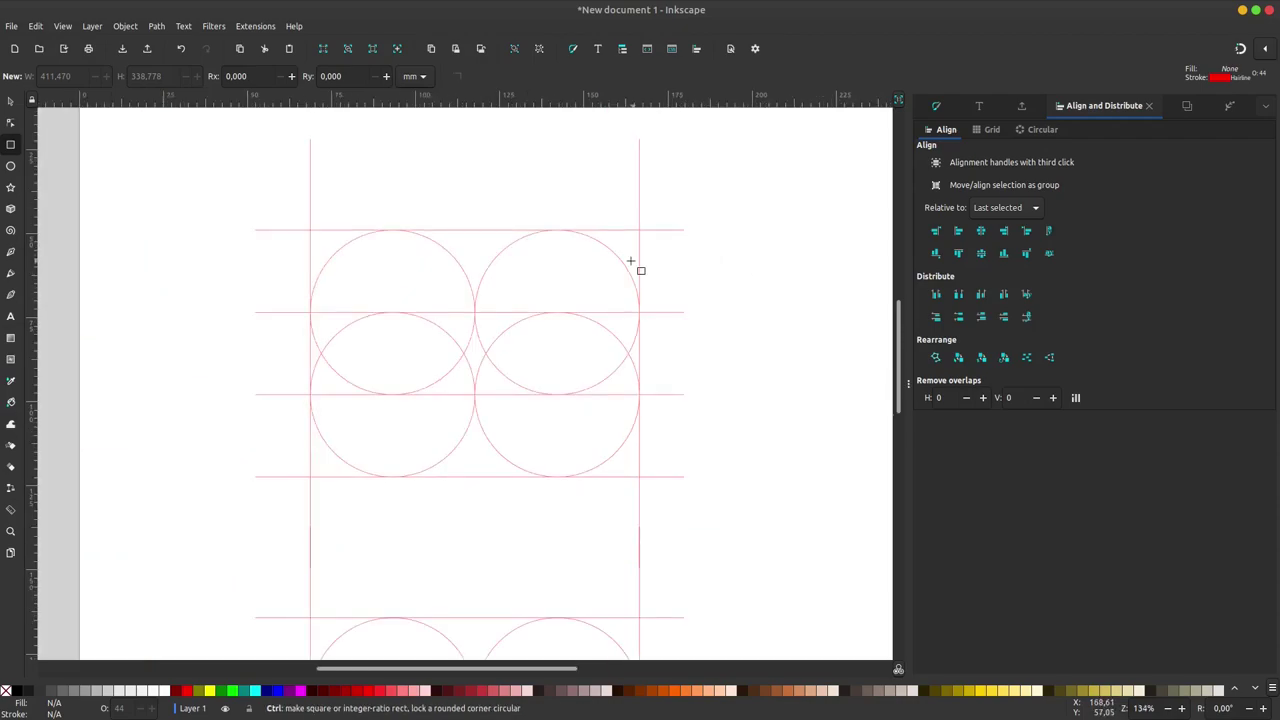
drag(658, 204, 149, 607)
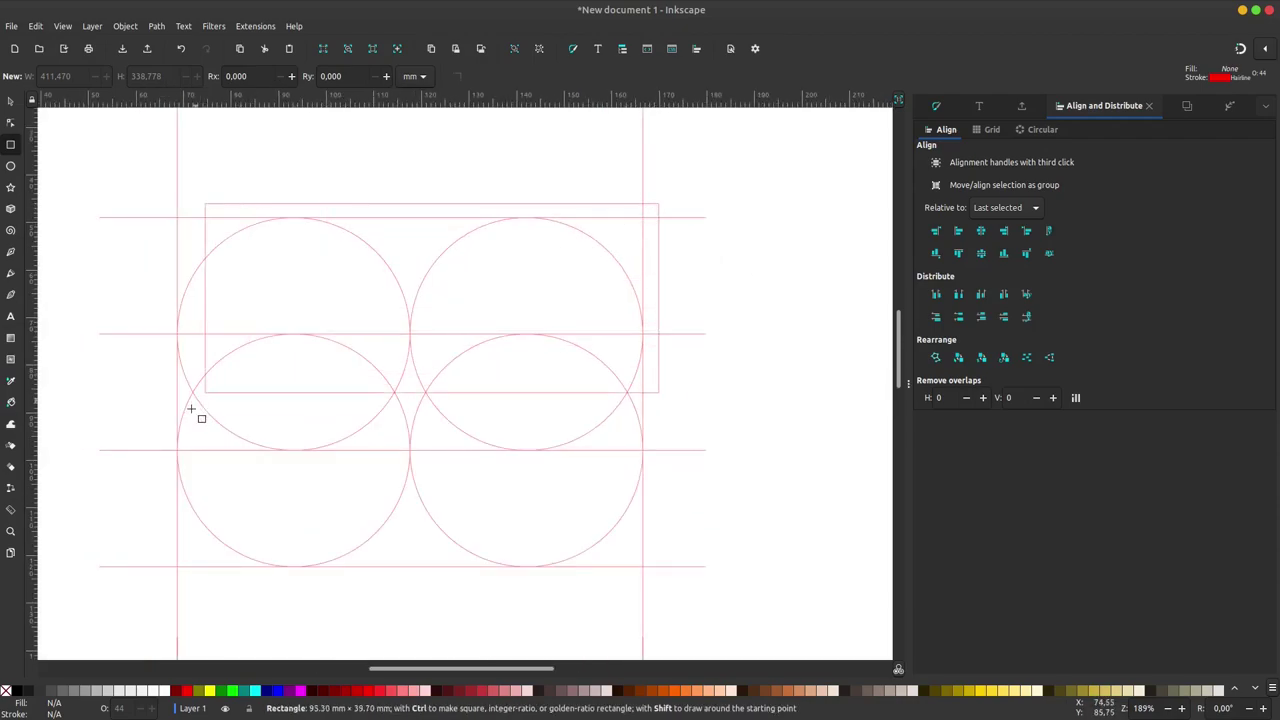
drag(149, 607, 149, 615)
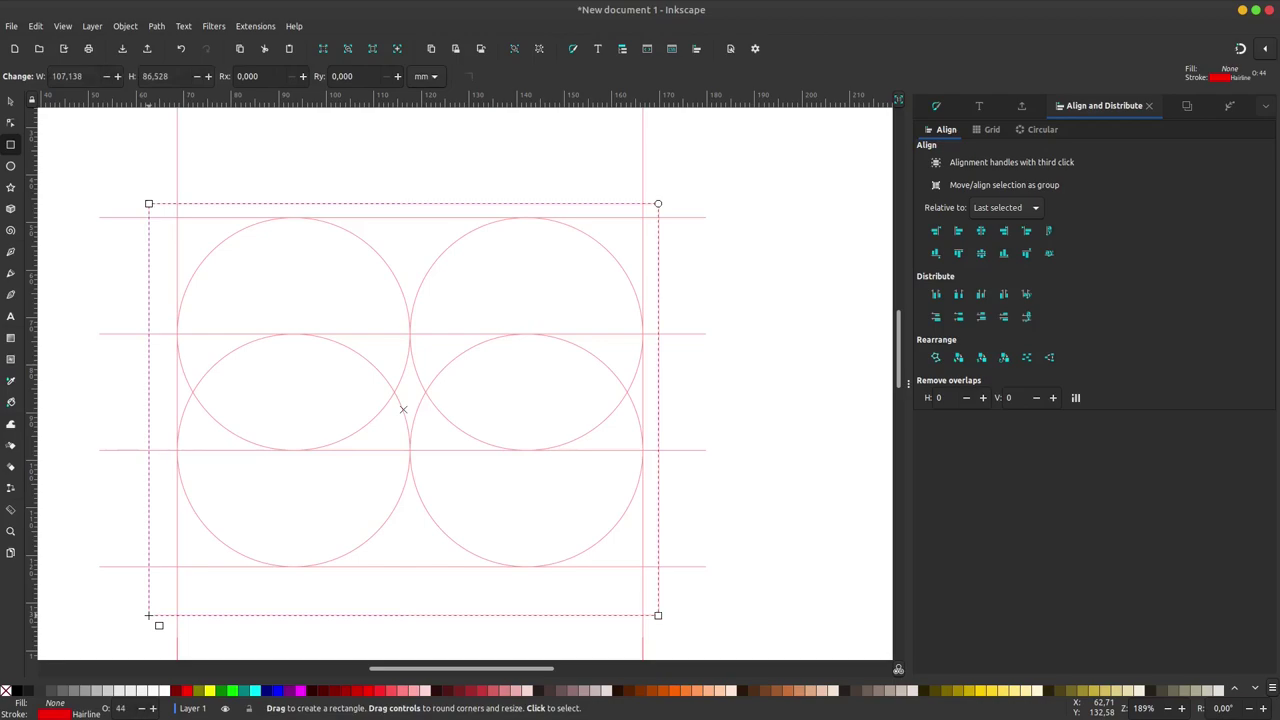
click(40, 695)
Step: Send the grey rectangle beneath the guides and raise its opacity to 100
click(10, 101)
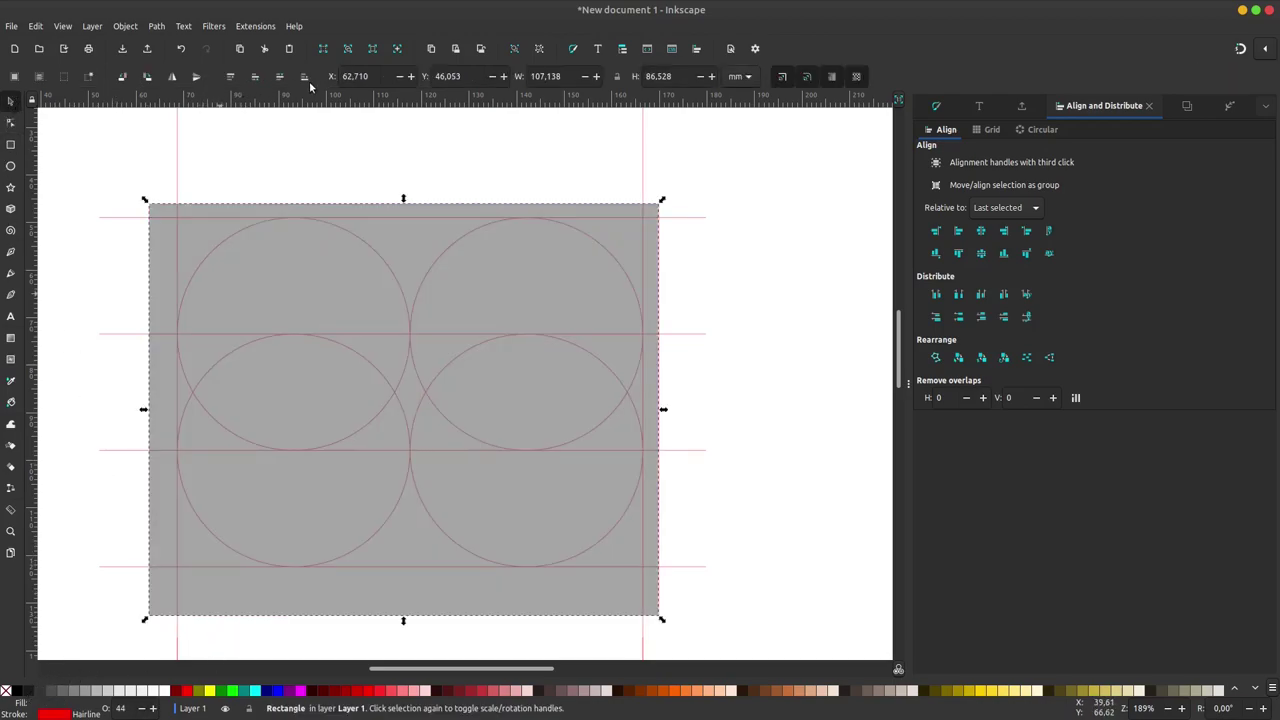
click(308, 77)
key(ctrl+shift+f)
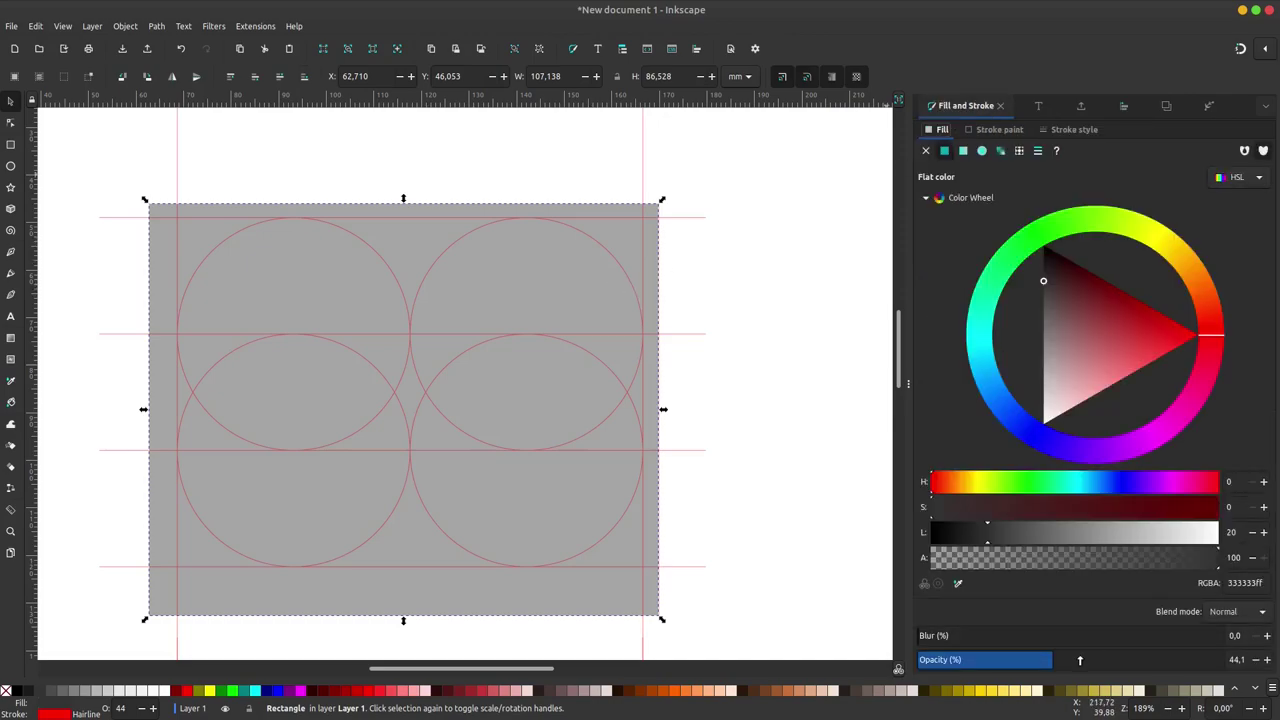
drag(1080, 659, 1250, 659)
click(688, 335)
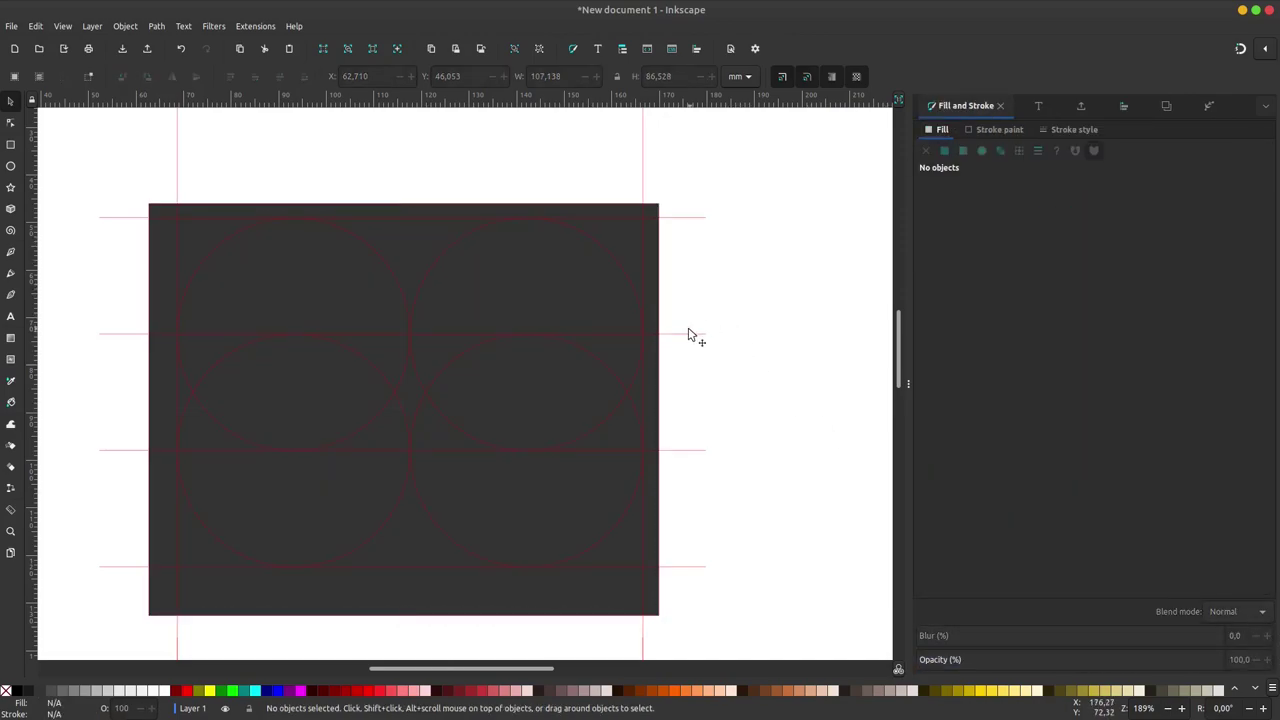
scroll(330, 358, up, 3)
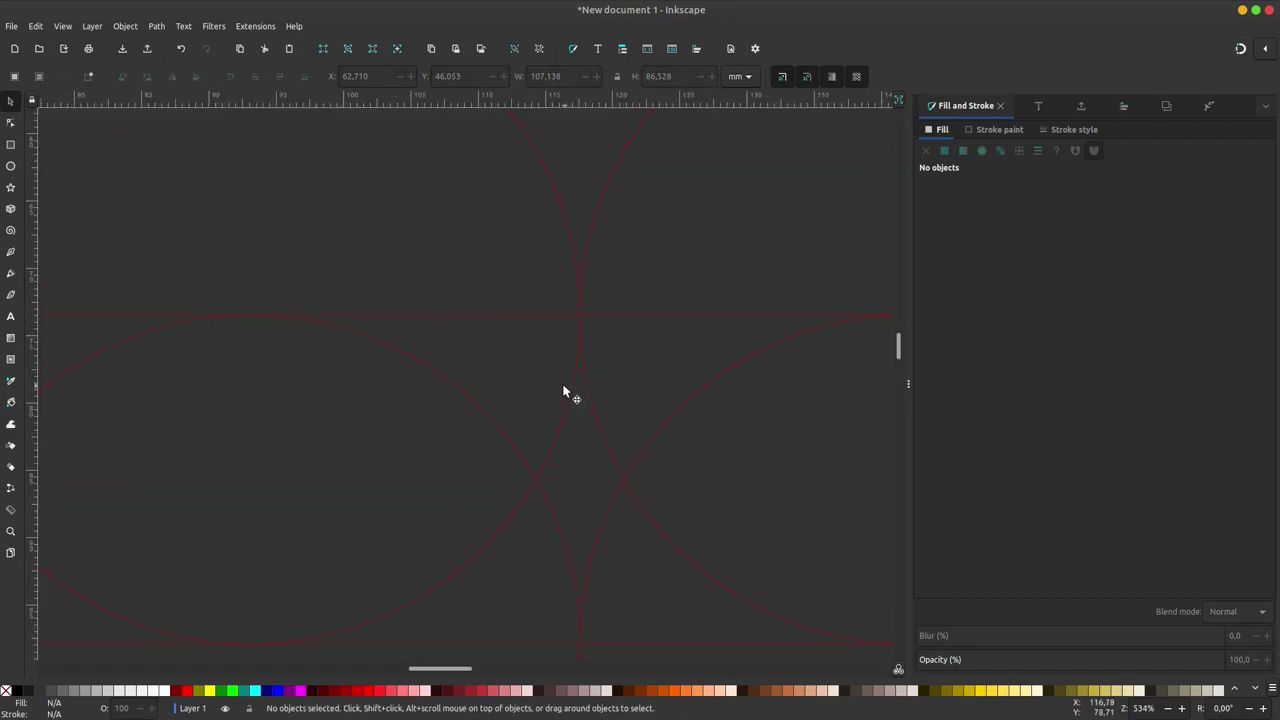
scroll(562, 388, down, 3)
scroll(562, 388, down, 2)
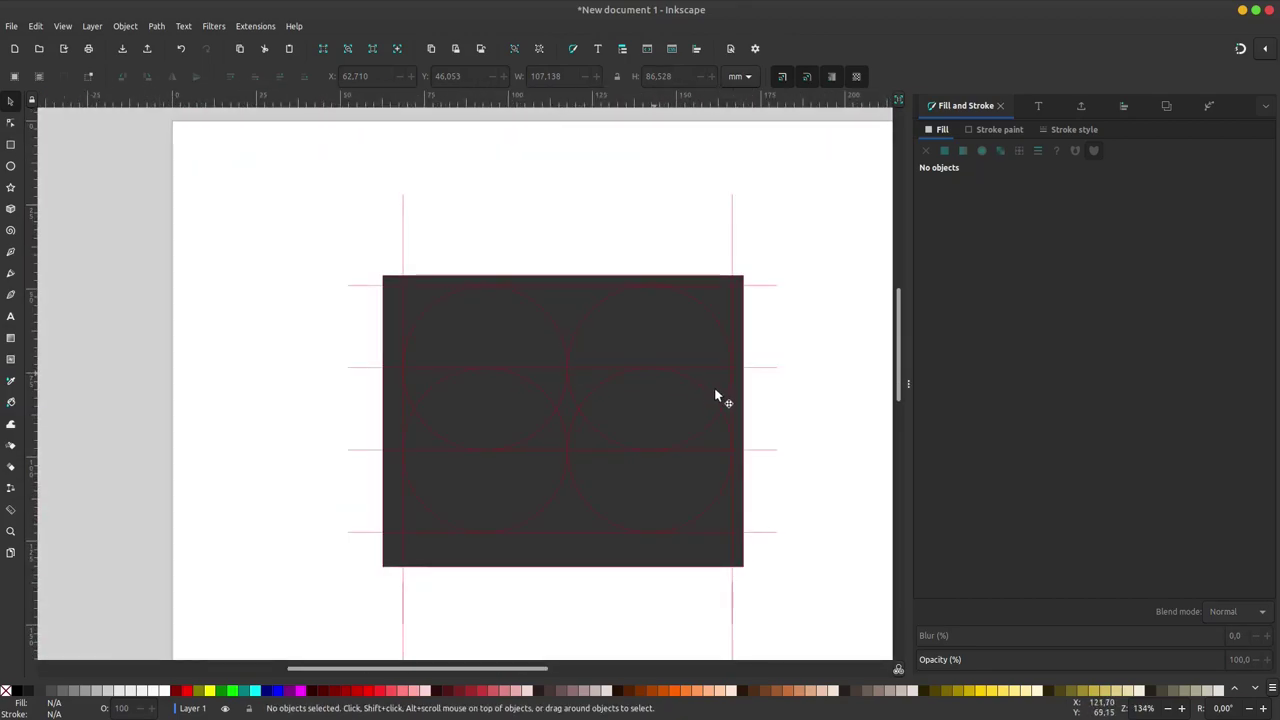
click(766, 367)
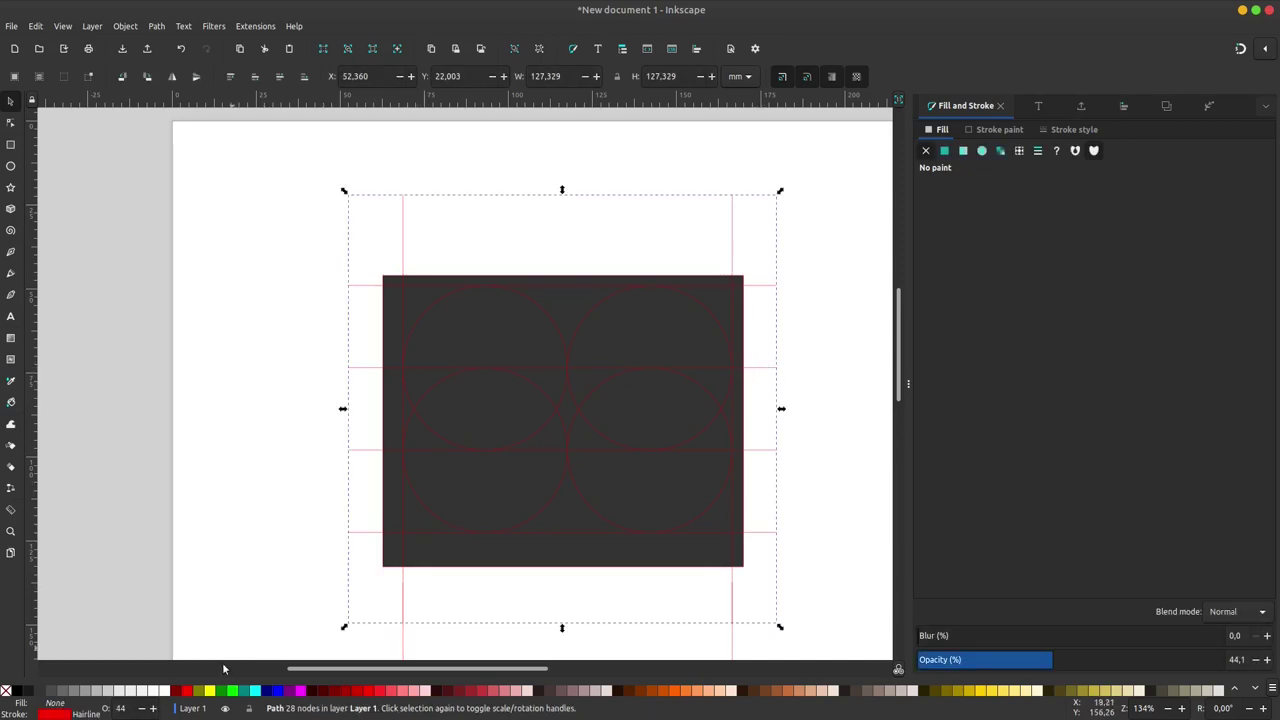
Step: Give the guide-line path a yellow stroke at 100 opacity
shift+click(209, 690)
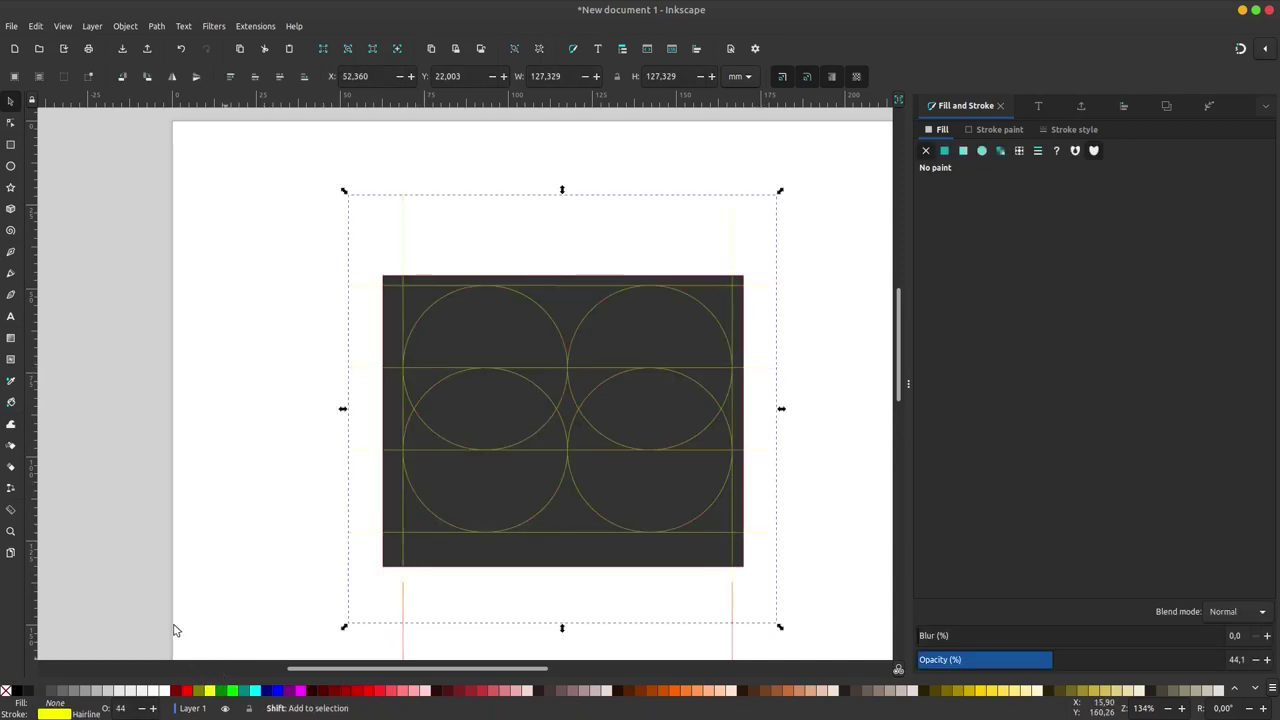
click(85, 510)
click(617, 368)
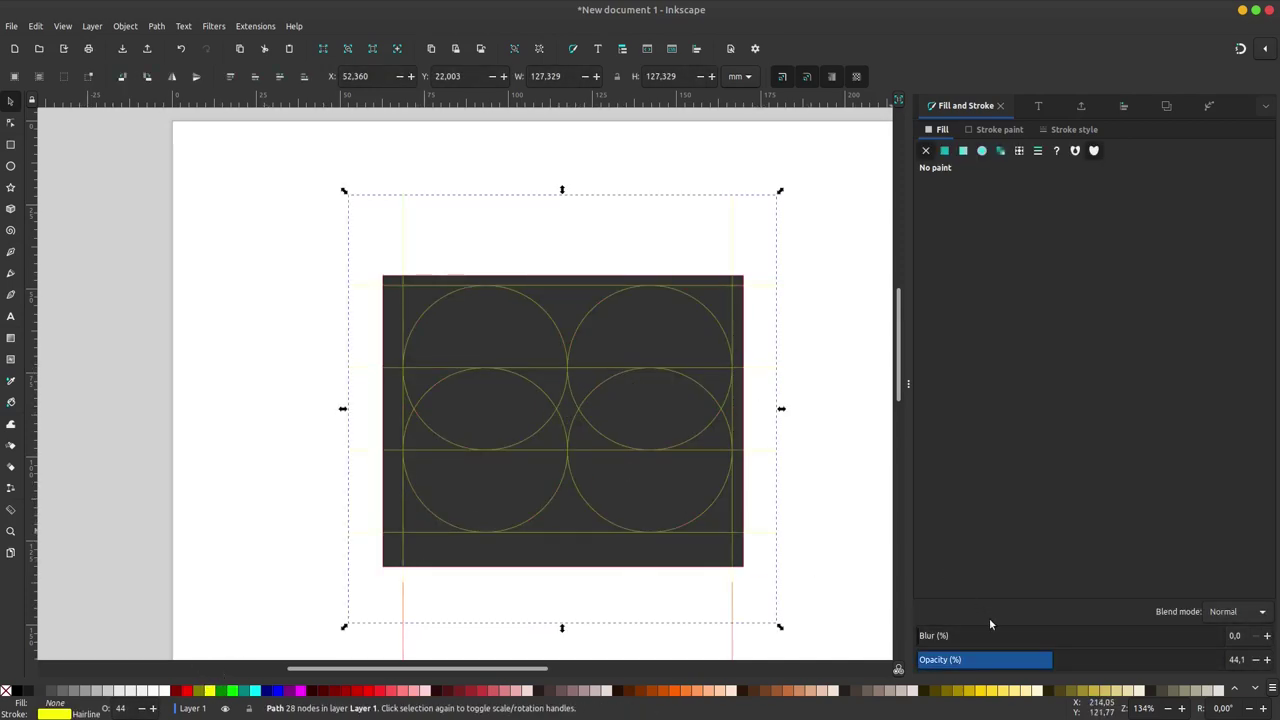
drag(1060, 660, 1224, 660)
click(815, 438)
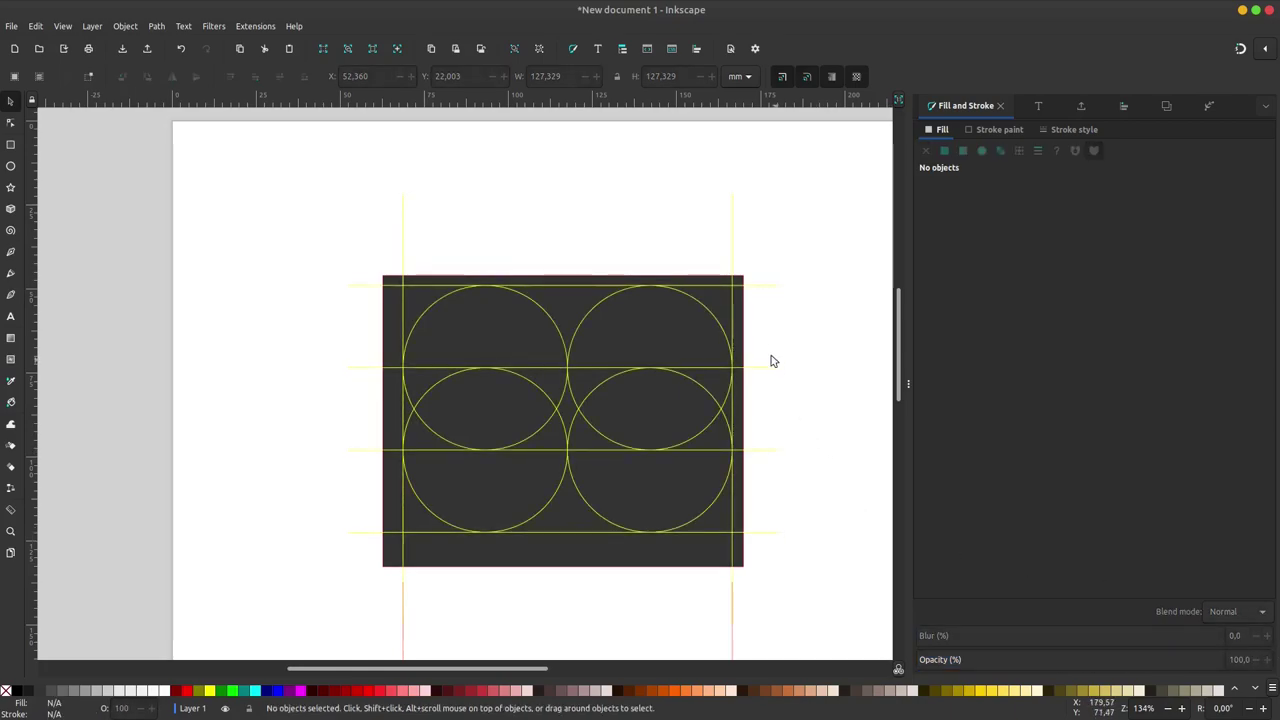
Step: Select the yellow guide path together with the dark rectangle
scroll(693, 303, up, 3)
click(684, 292)
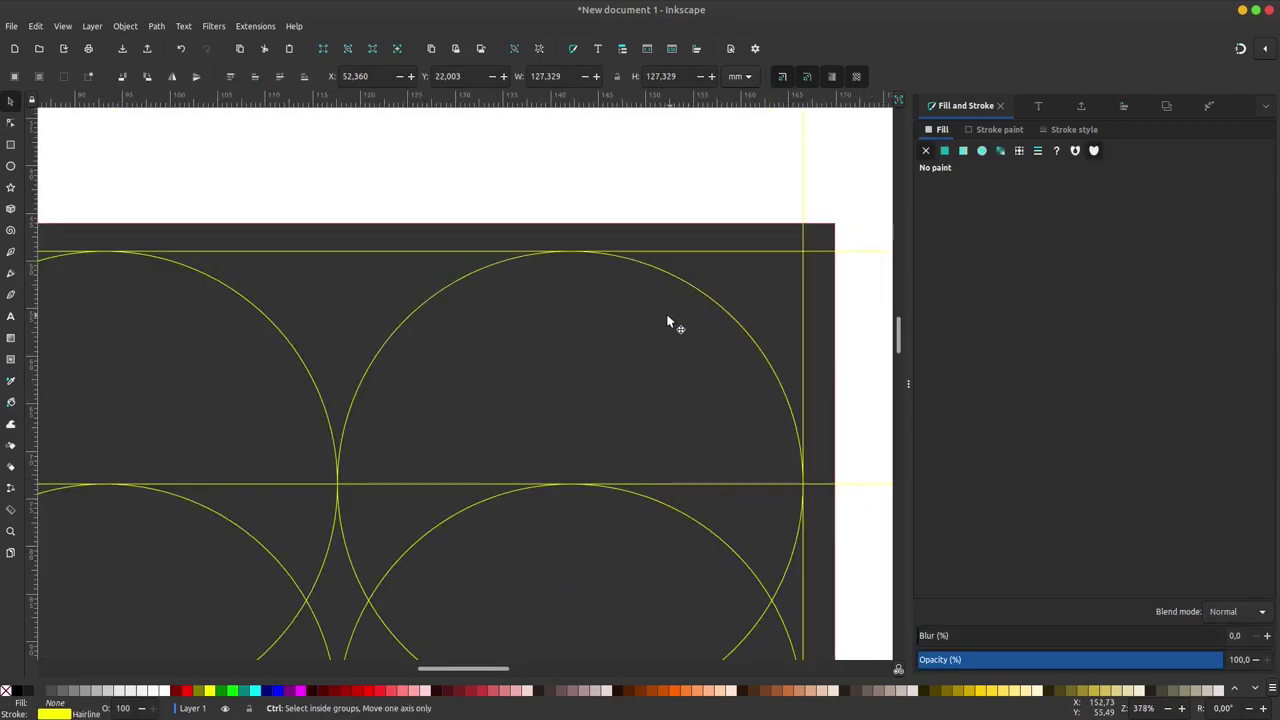
scroll(665, 318, down, 2)
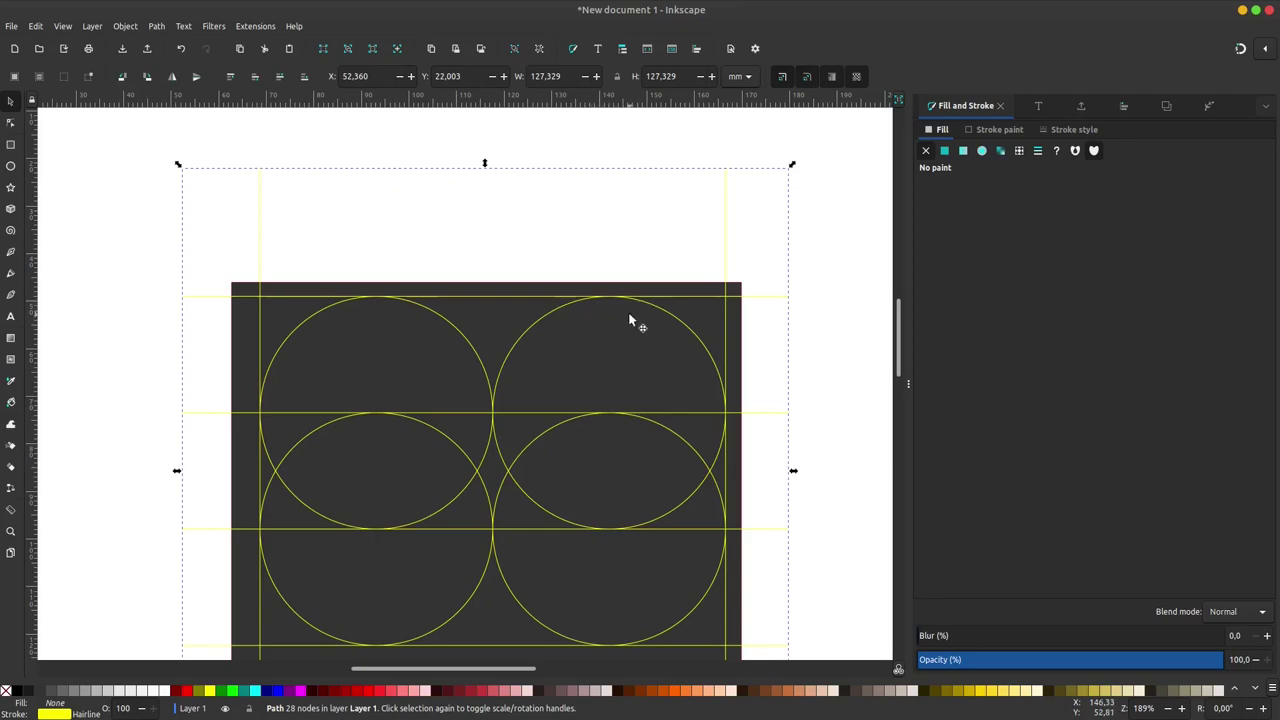
key(shift)
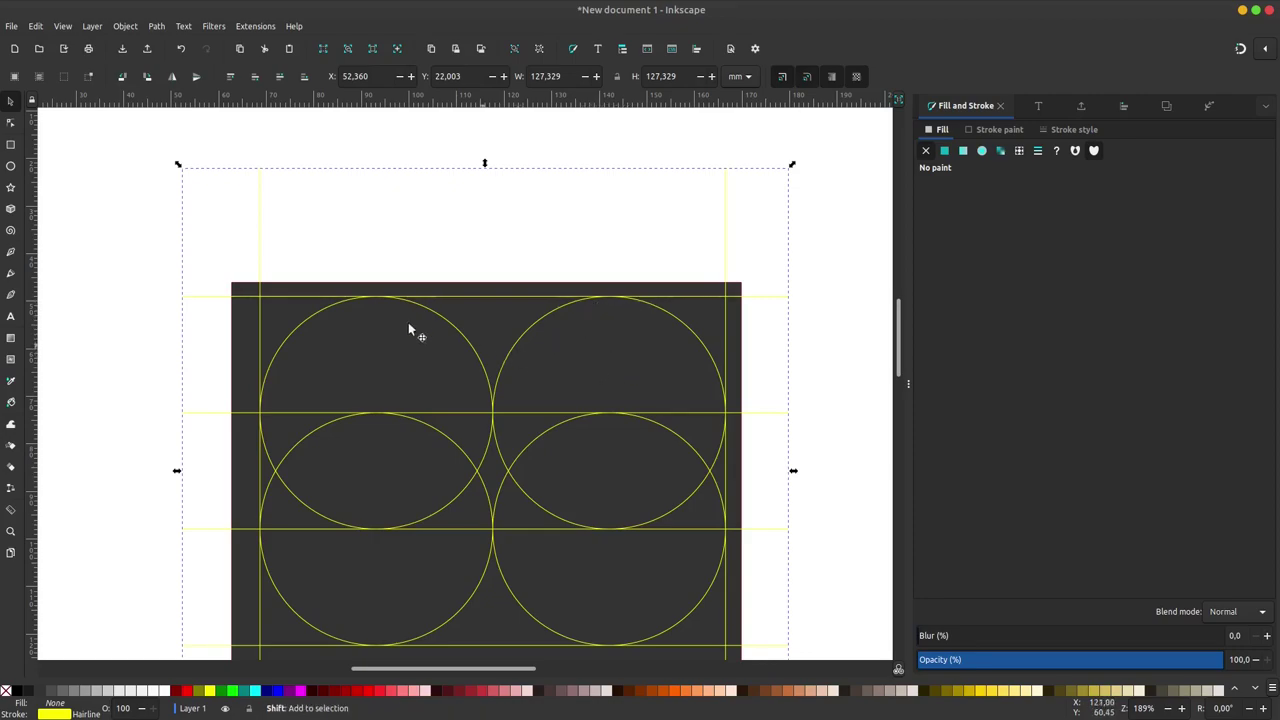
shift+click(486, 320)
click(160, 27)
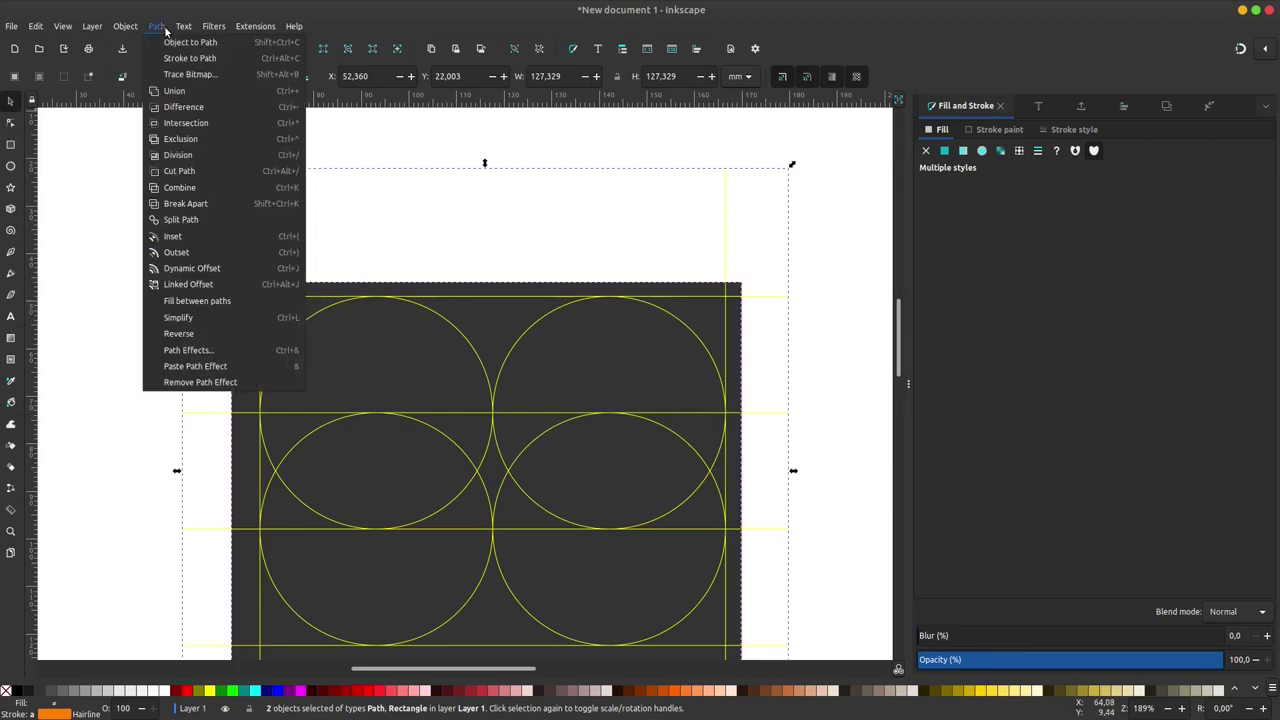
Step: Divide the rectangle along the guides and delete the top-left corner and top strips
click(178, 155)
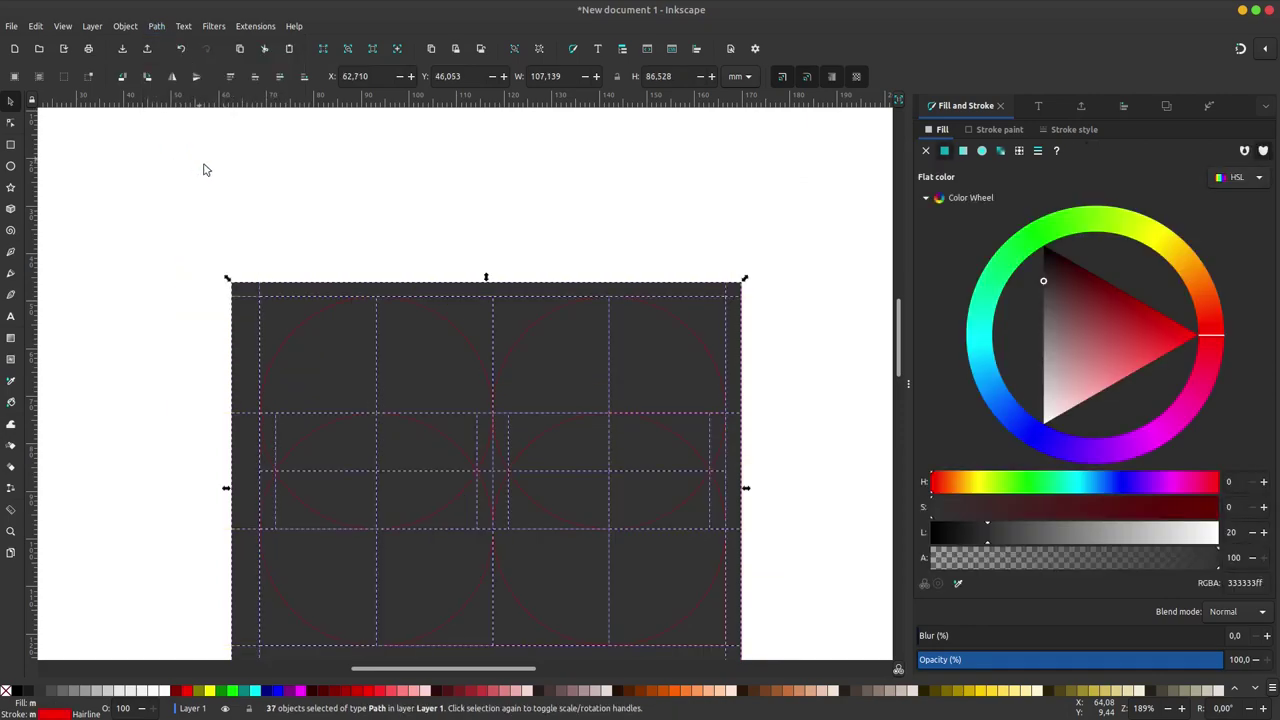
click(462, 188)
scroll(514, 356, down, 2)
scroll(519, 364, up, 1)
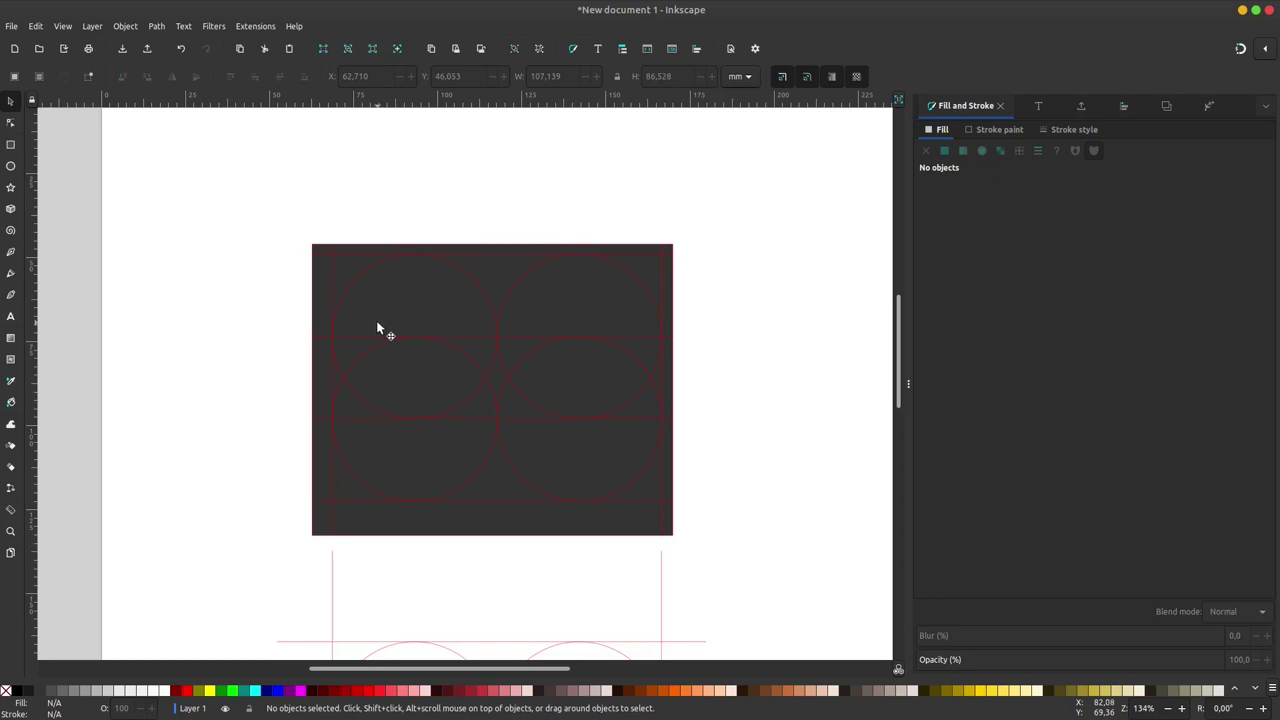
click(334, 268)
click(318, 274)
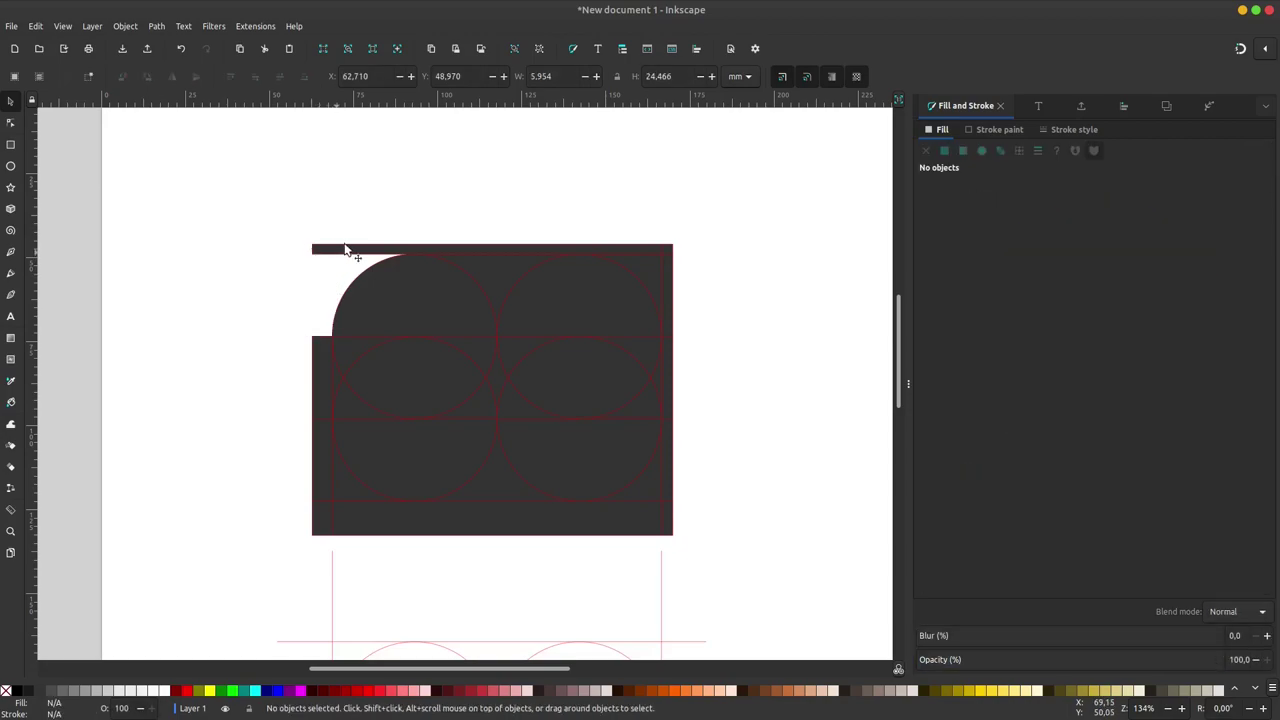
click(329, 249)
click(640, 264)
click(665, 265)
key(Delete)
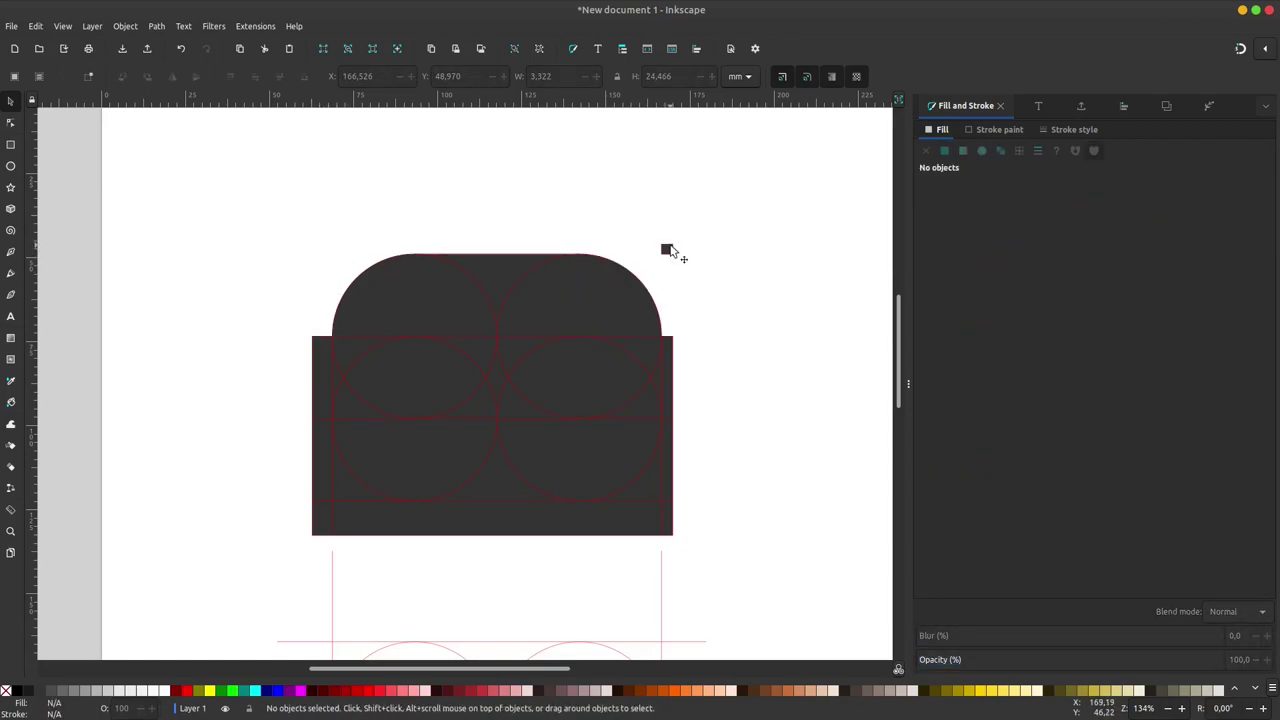
Step: Delete the right strip, the corner below the right arc, and the bottom pieces
click(665, 370)
key(Delete)
click(655, 405)
key(Delete)
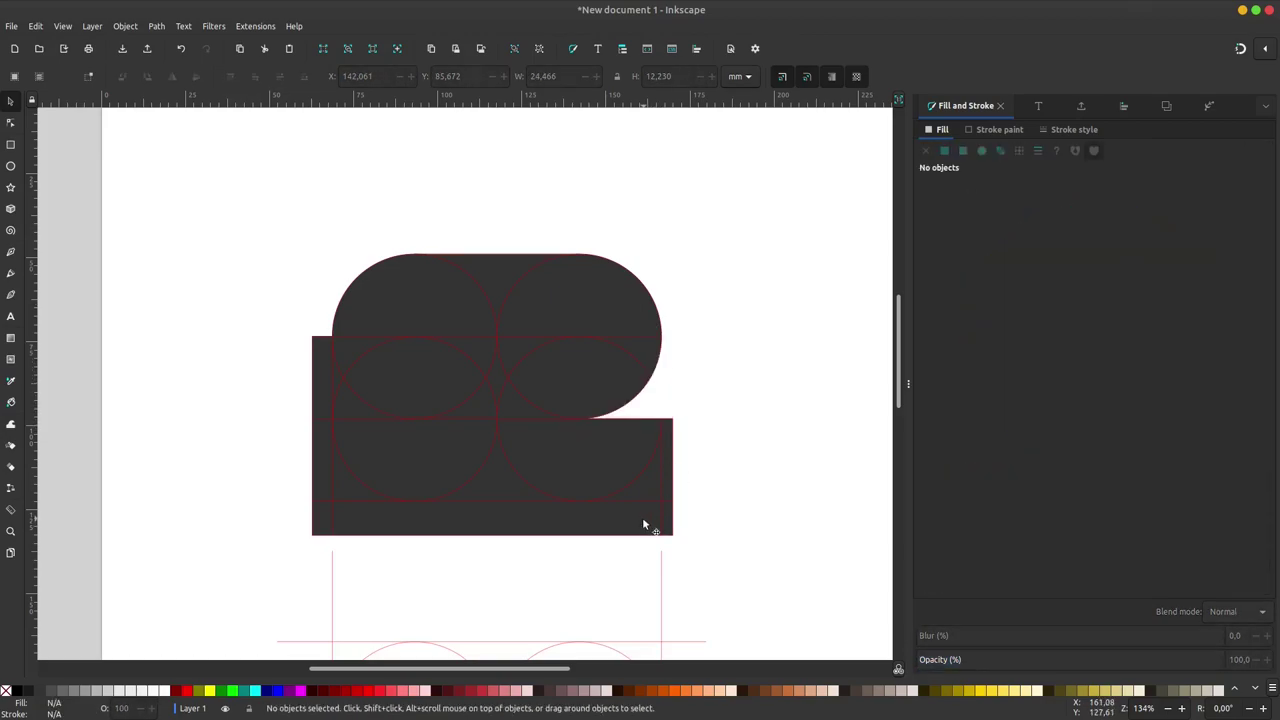
click(643, 524)
key(Delete)
key(Delete)
click(665, 490)
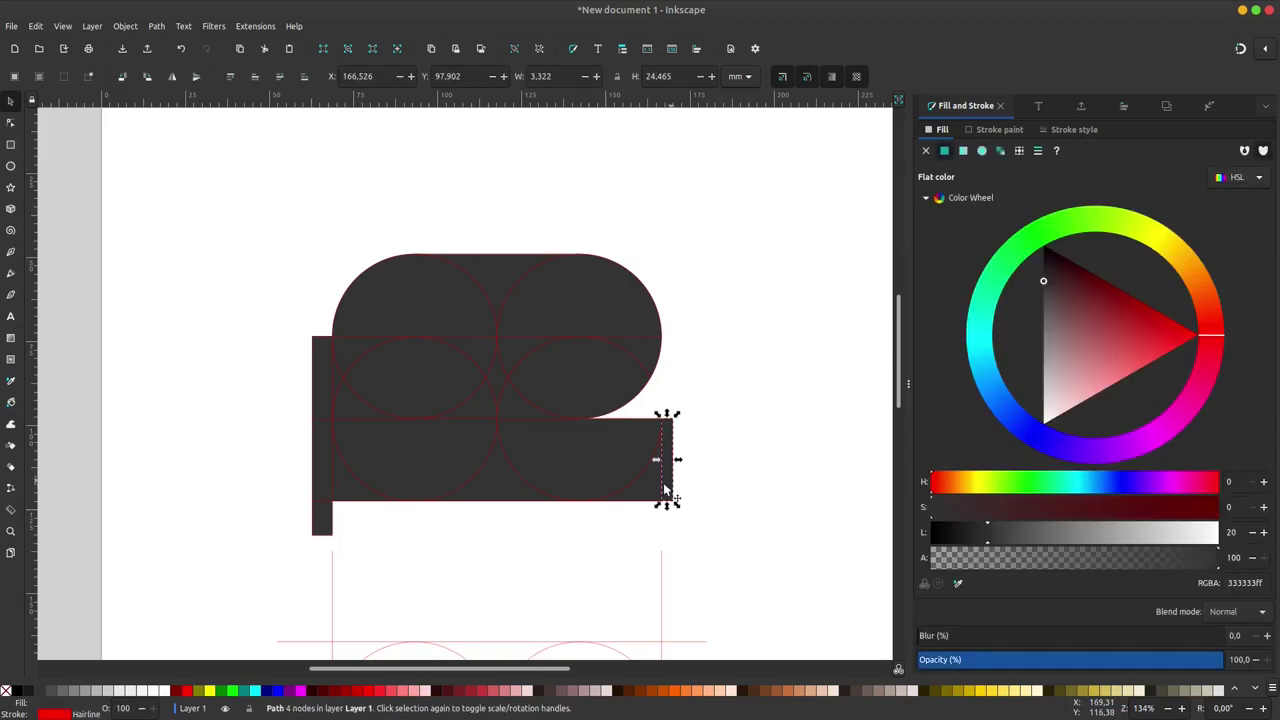
Step: Delete the lower-left leftovers, the left strip and the small filler piece
key(Delete)
click(322, 515)
key(Delete)
click(322, 470)
key(Delete)
click(337, 483)
key(Delete)
click(315, 400)
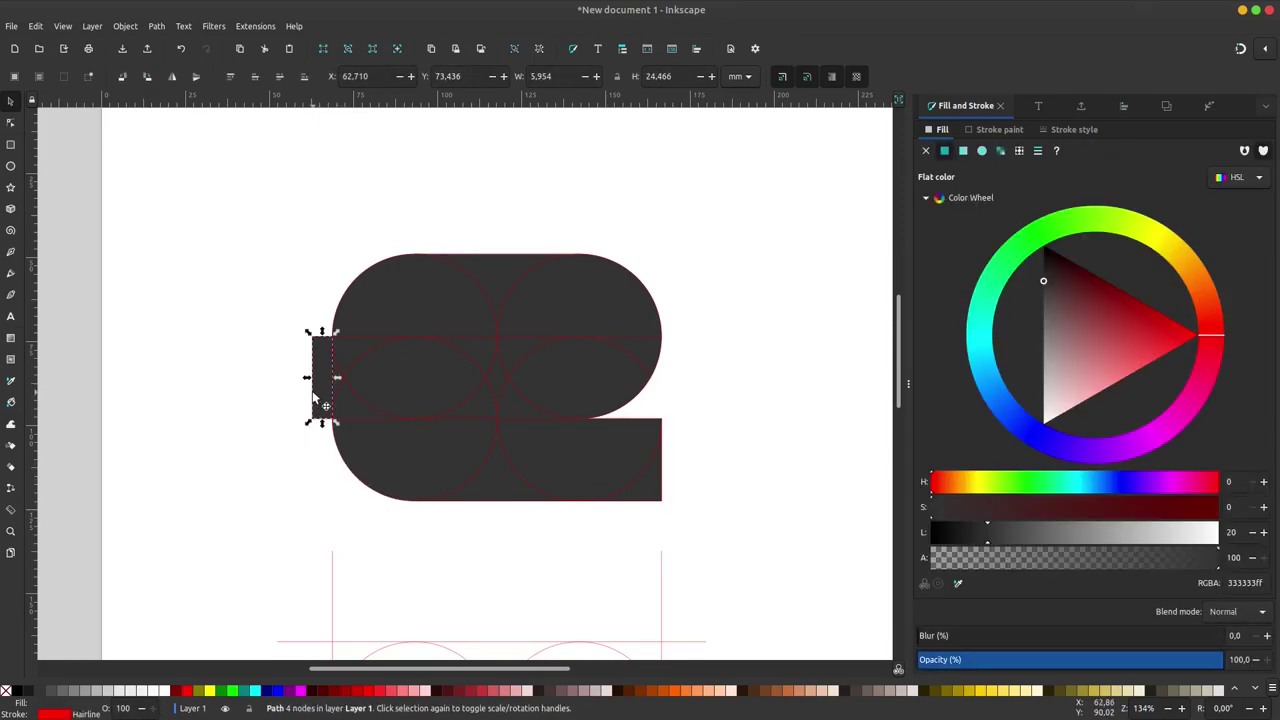
key(Delete)
click(343, 350)
key(Delete)
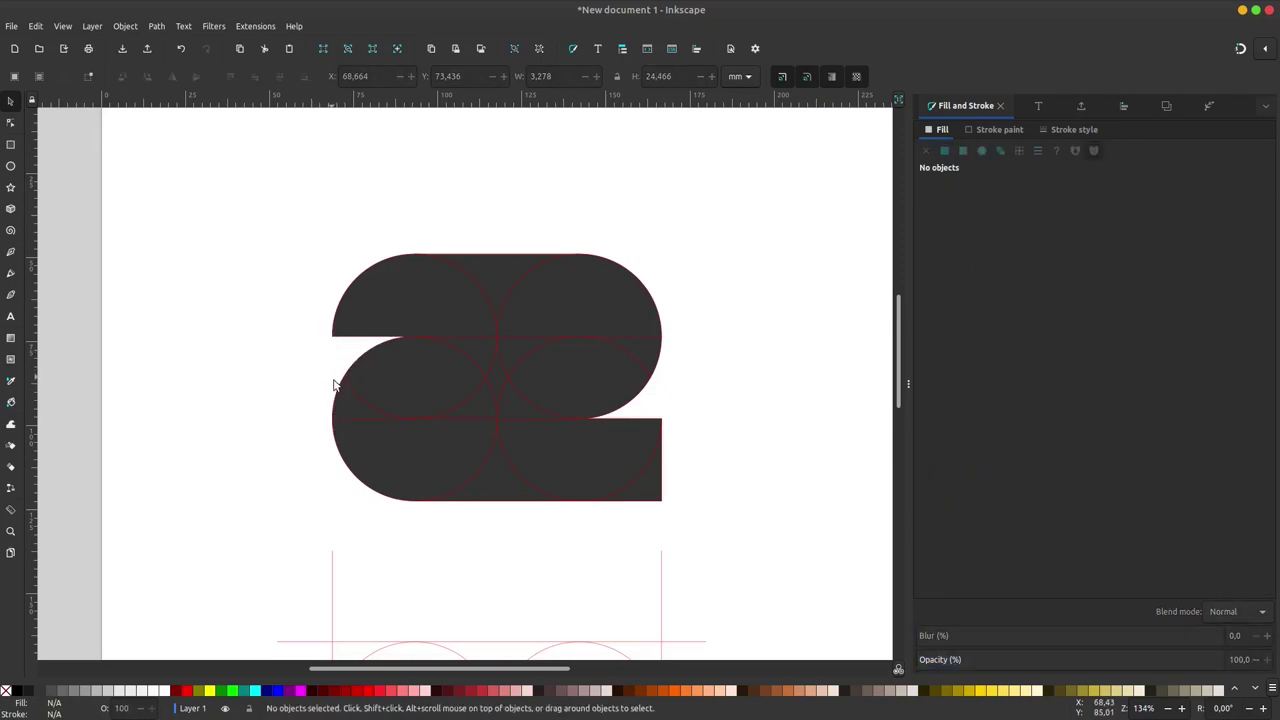
Step: Union the 2's pieces, remove its outline, and move it about 23 mm up
scroll(533, 382, down, 2)
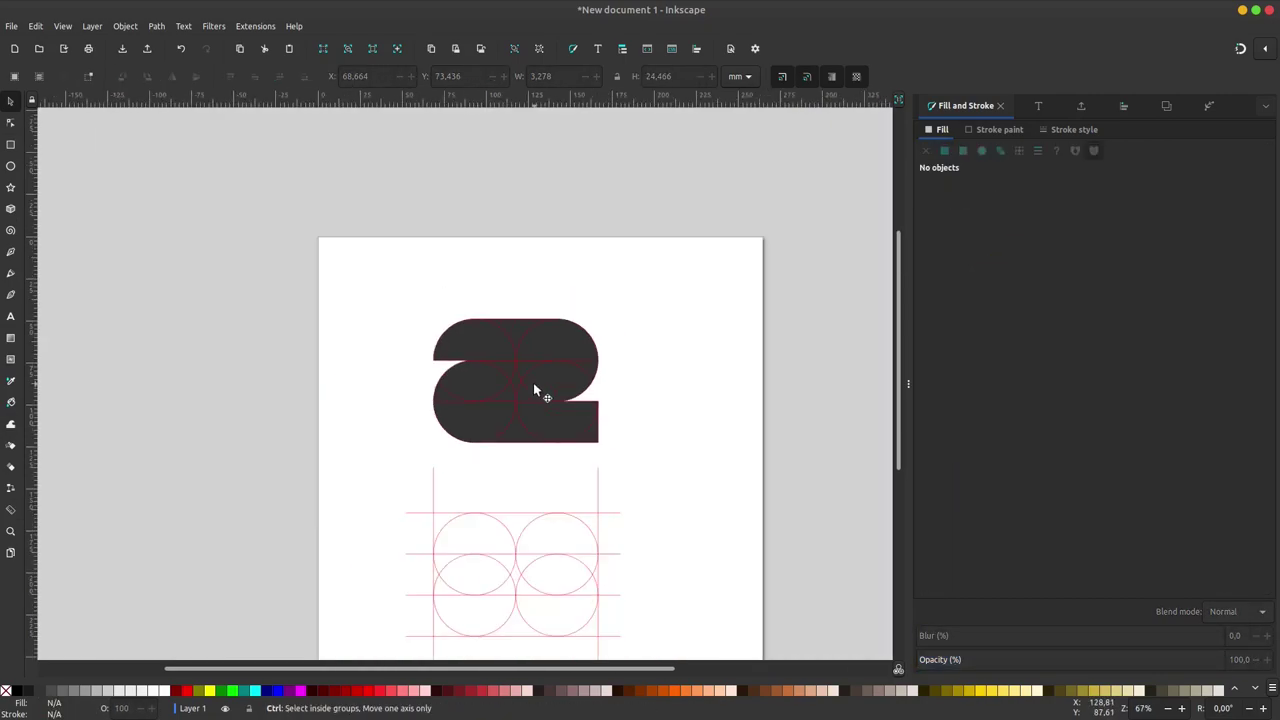
scroll(538, 408, up, 1)
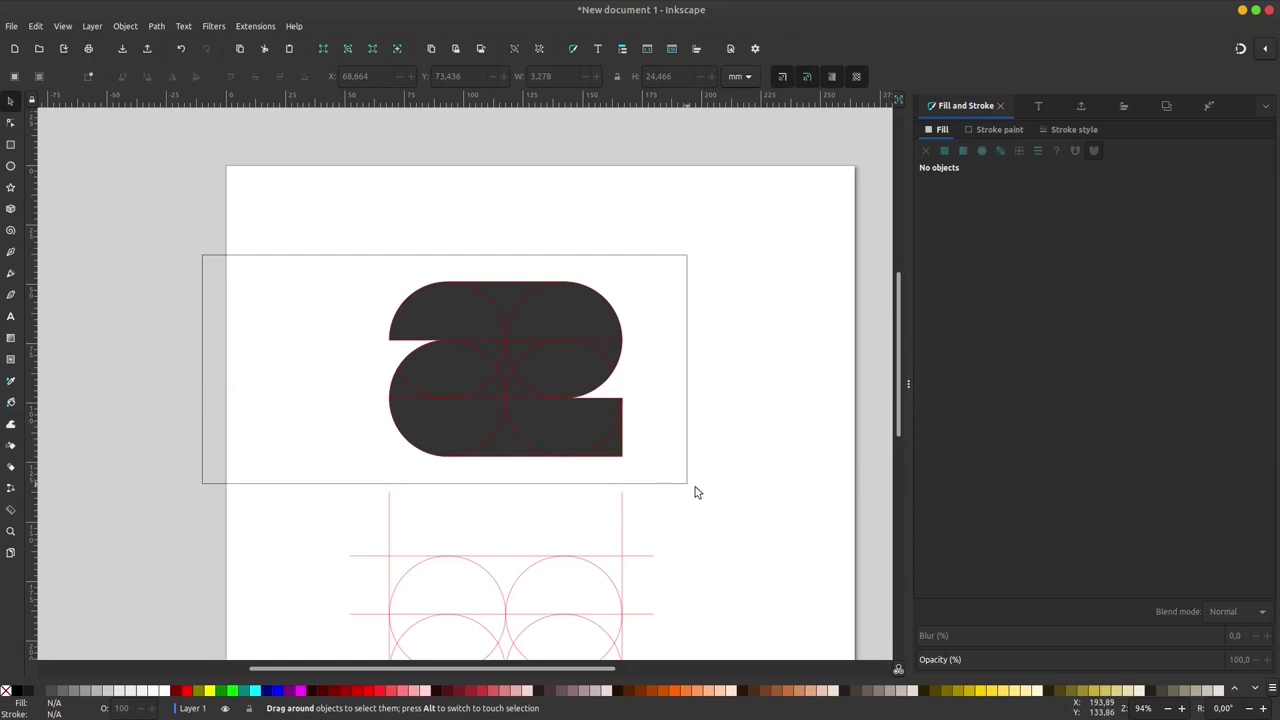
drag(202, 254, 698, 462)
key(ctrl+plus)
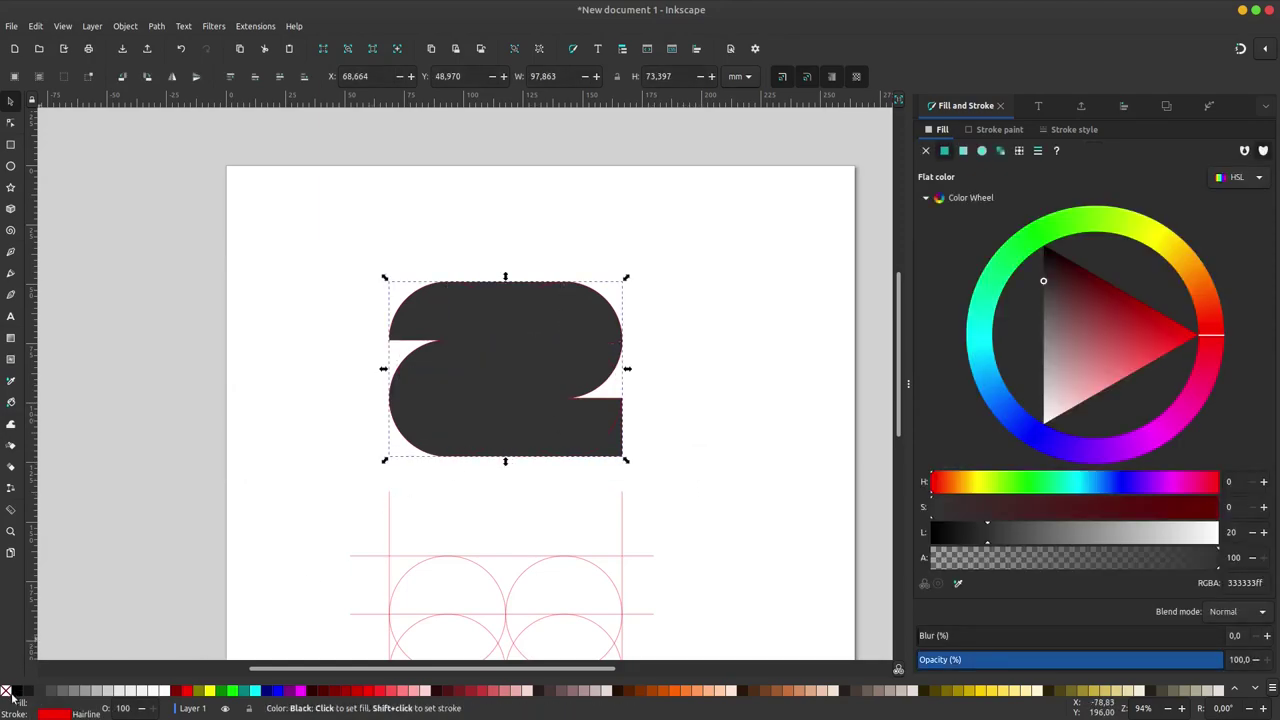
shift+click(5, 690)
drag(474, 407, 474, 326)
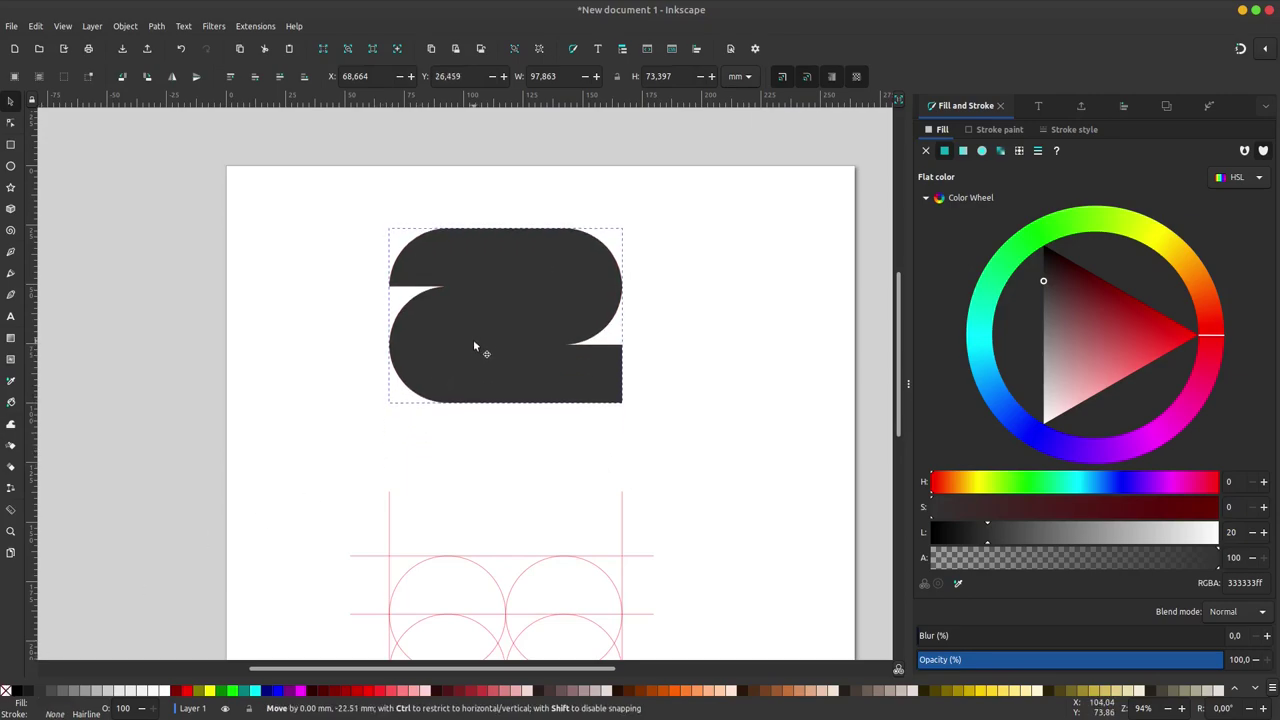
Step: Drag a selection box over the lower part of the page
scroll(486, 605, down, 2)
scroll(489, 600, up, 1)
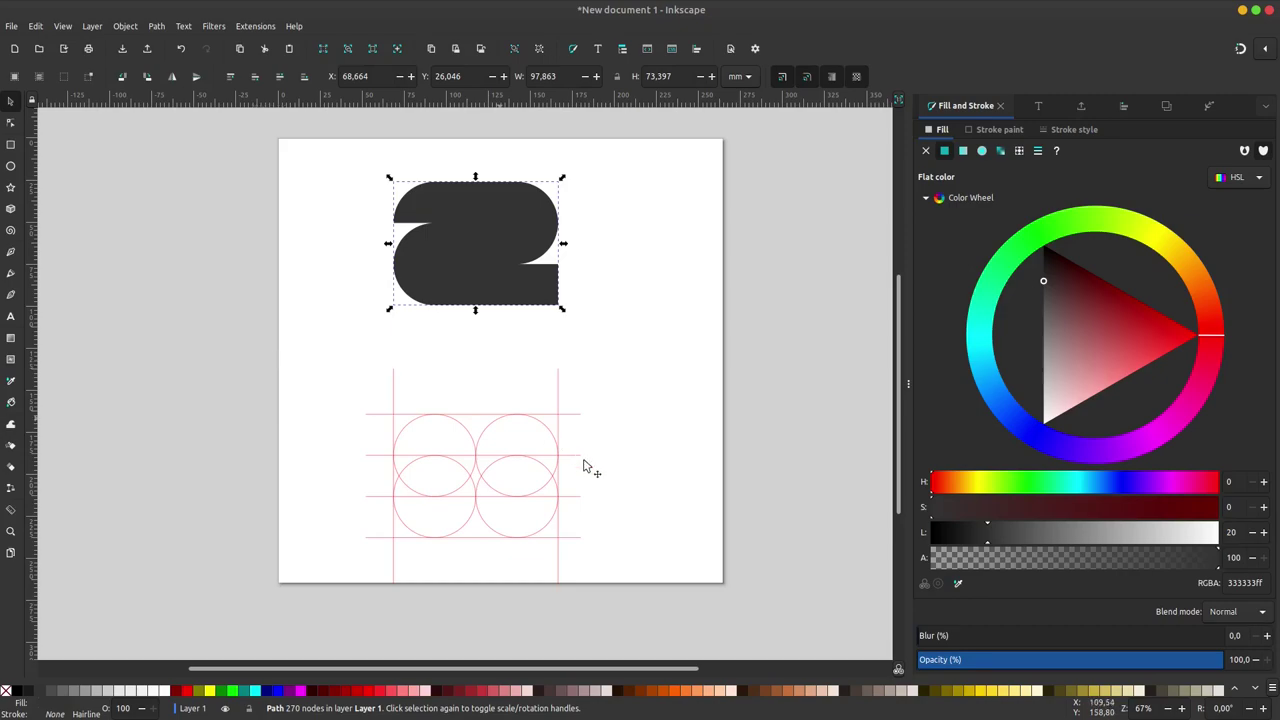
scroll(548, 490, up, 1)
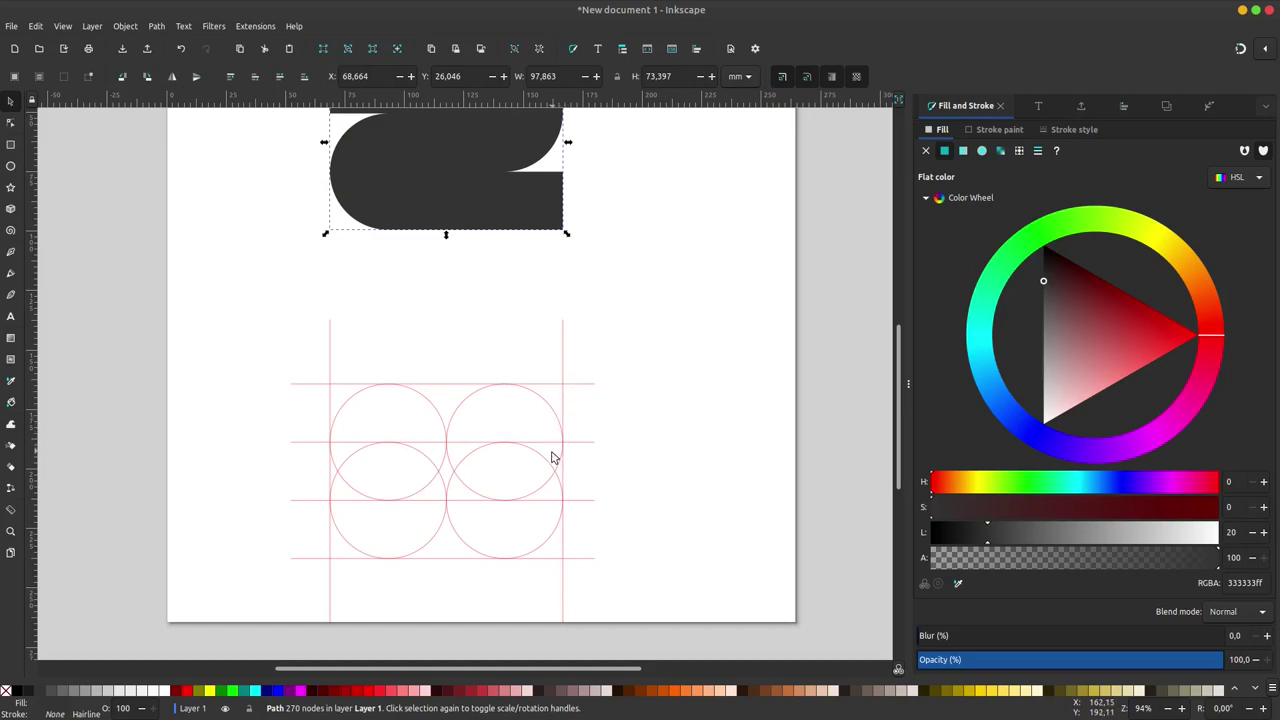
drag(217, 282, 713, 613)
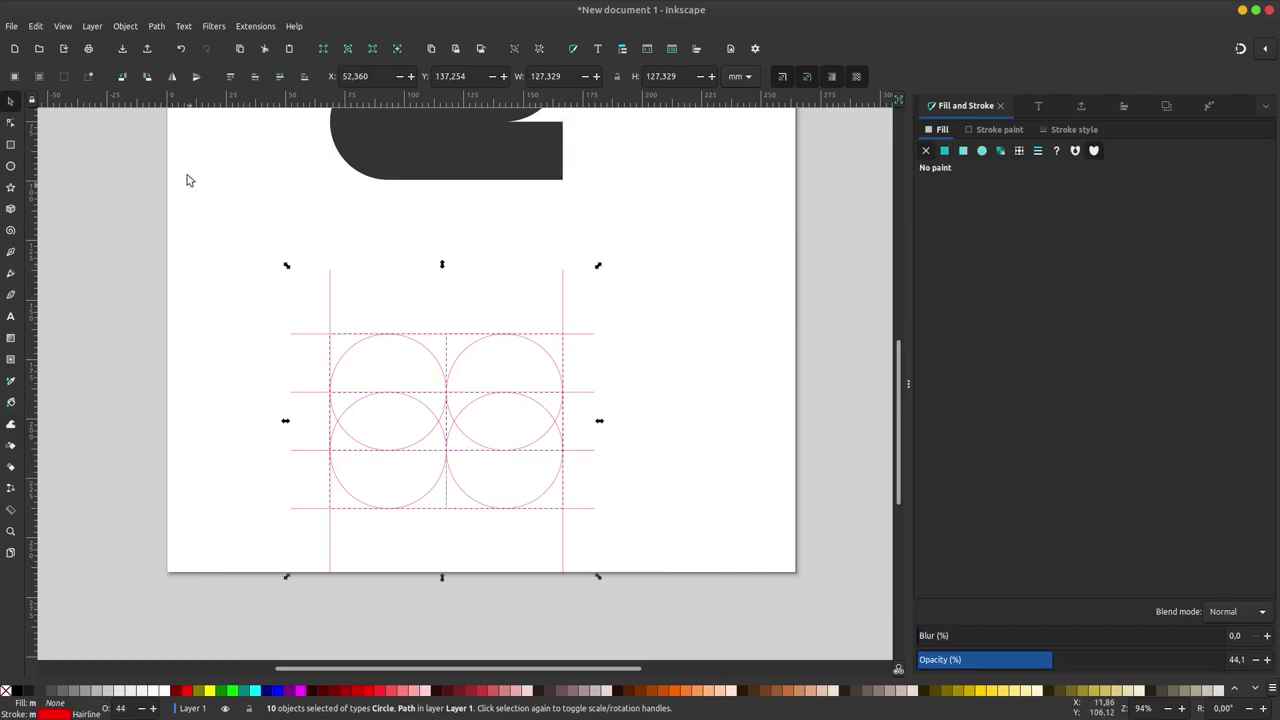
Step: Combine the grid circles and lines into a single path
click(156, 26)
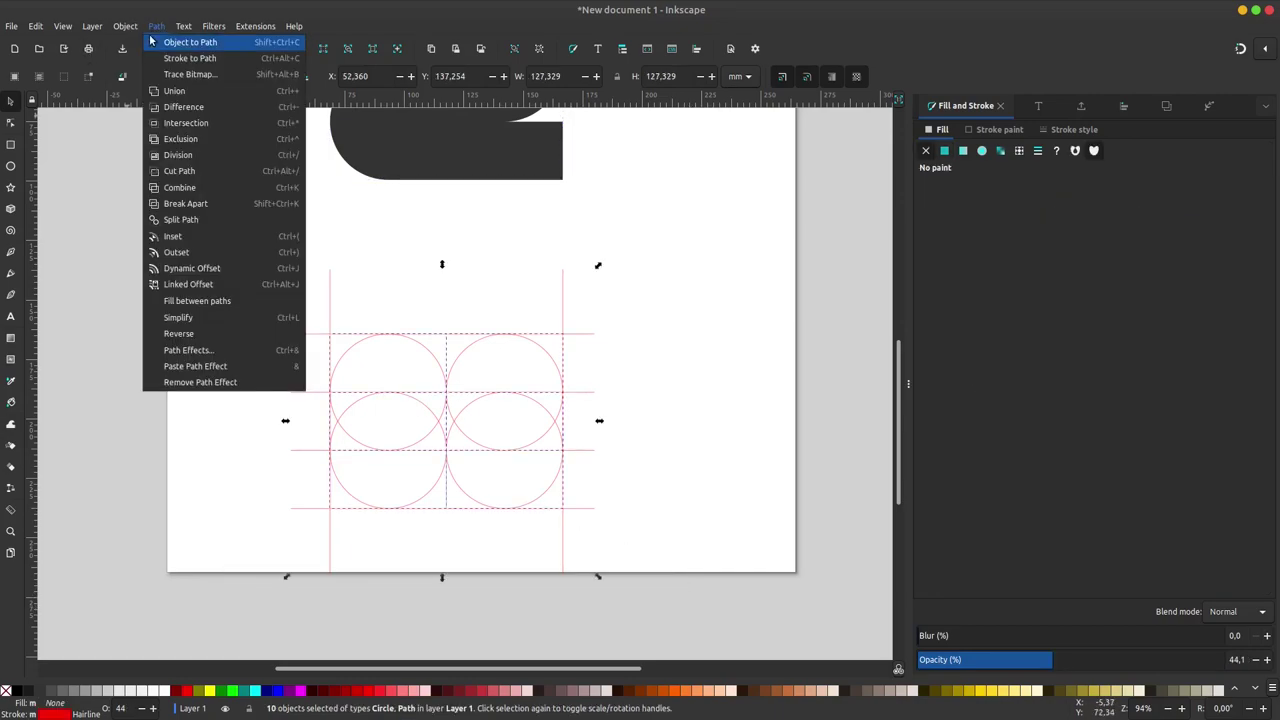
click(200, 191)
click(76, 325)
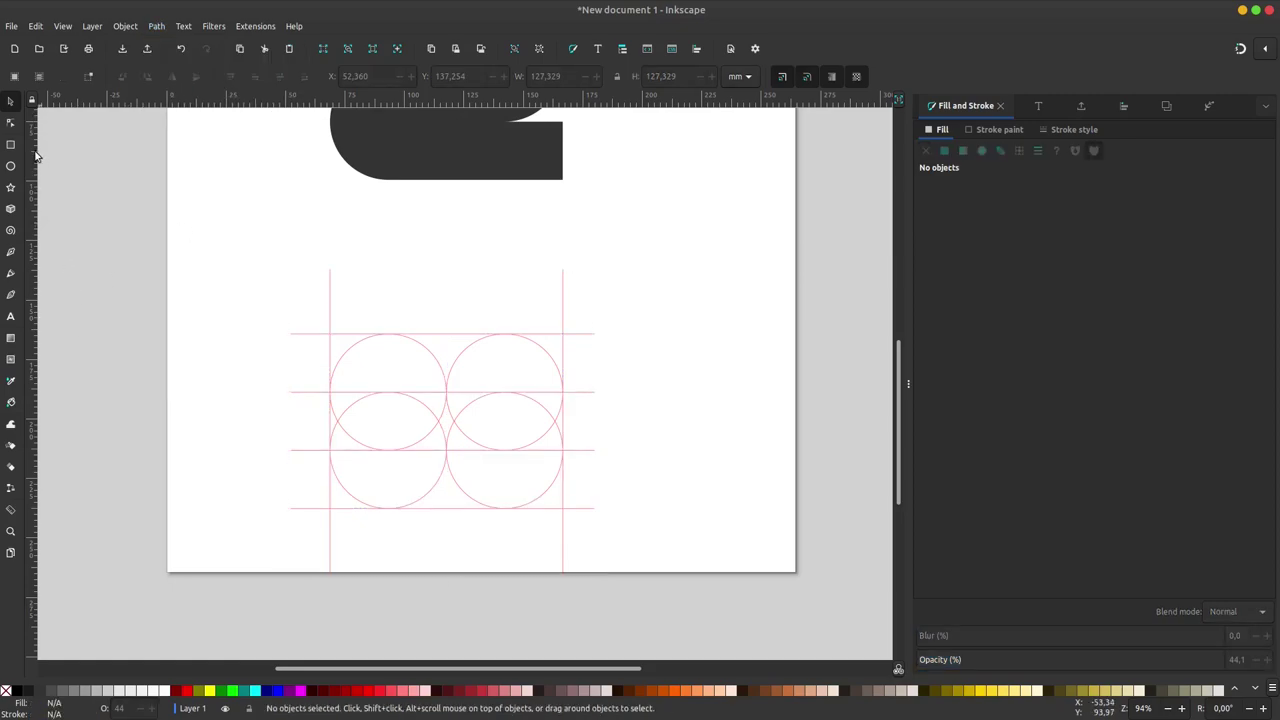
Step: Draw a dark grey #333333 rectangle over the circle grid and lower it beneath the grid
click(9, 145)
drag(573, 323, 316, 526)
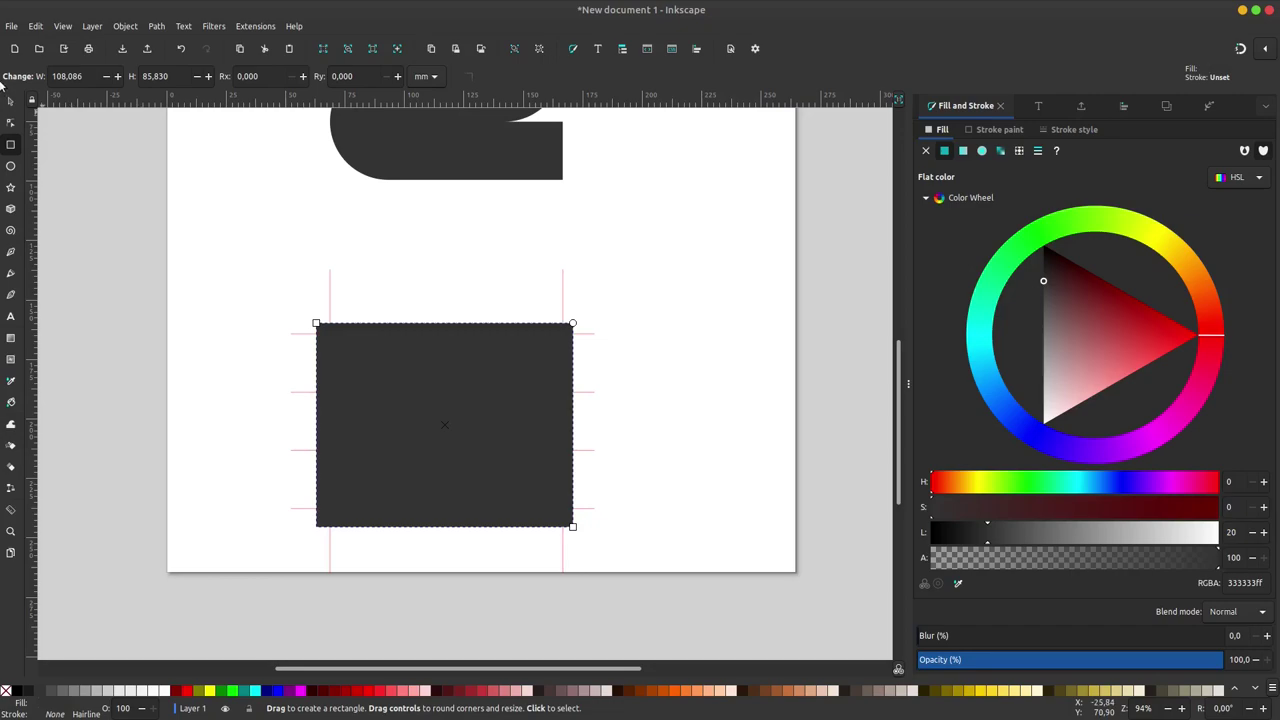
key(s)
click(303, 77)
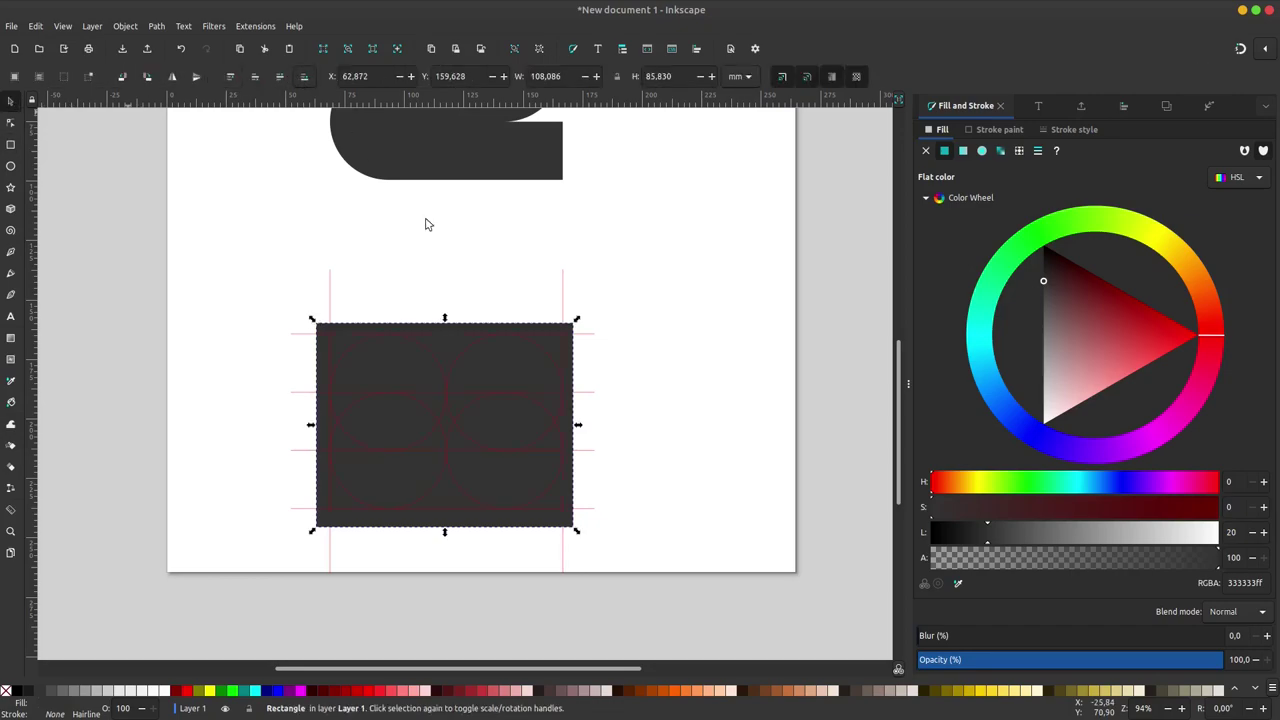
Step: Set the grid's opacity to 100, then divide the rectangle along the grid into 35 pieces
click(600, 341)
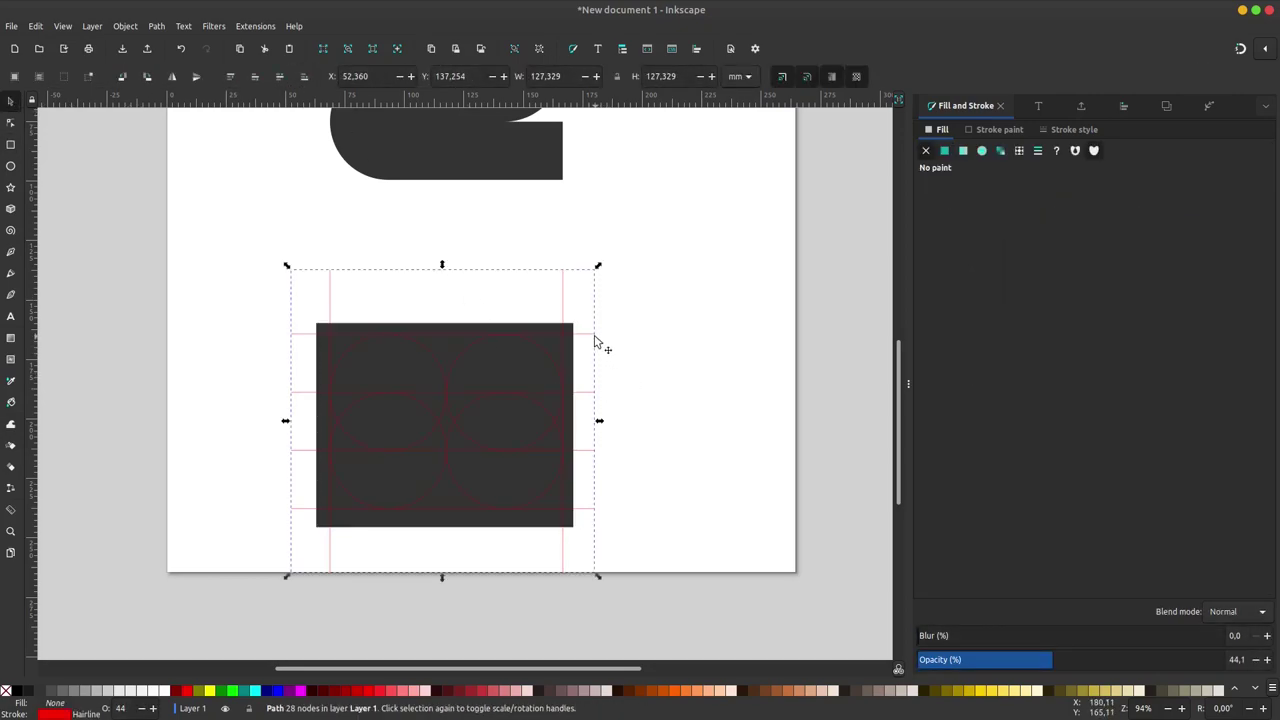
drag(1058, 661, 1226, 661)
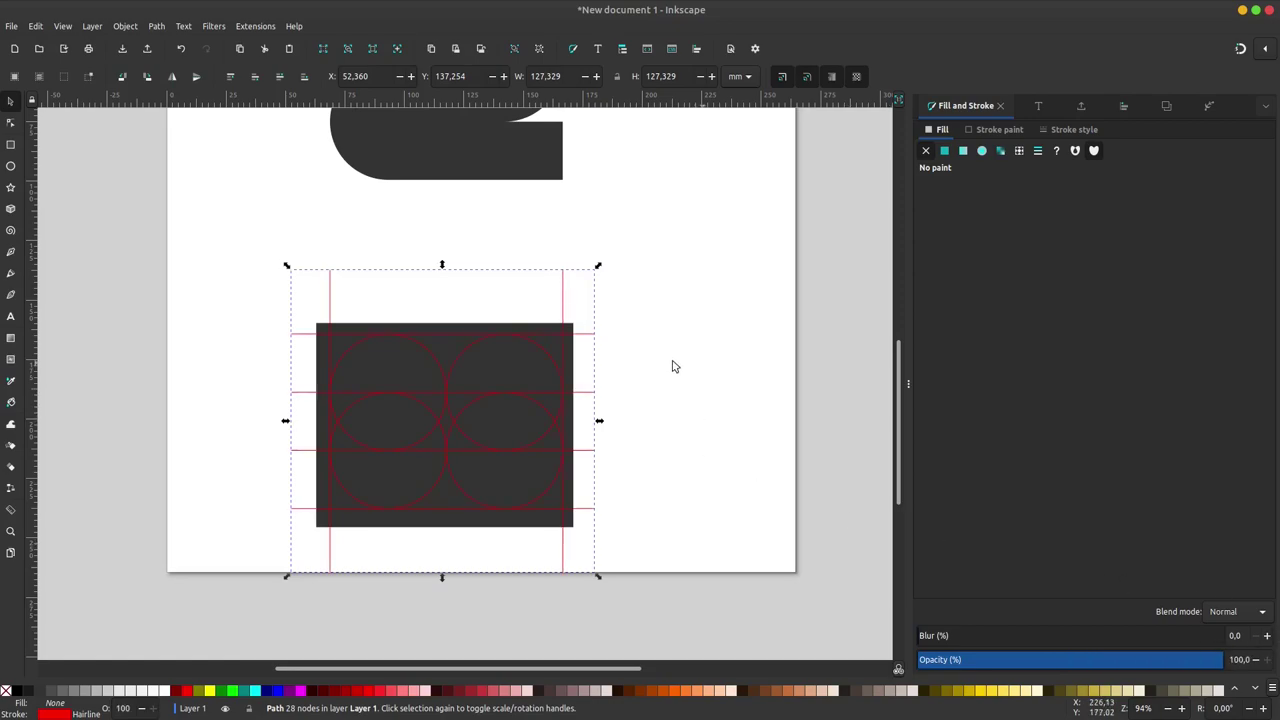
shift+click(469, 330)
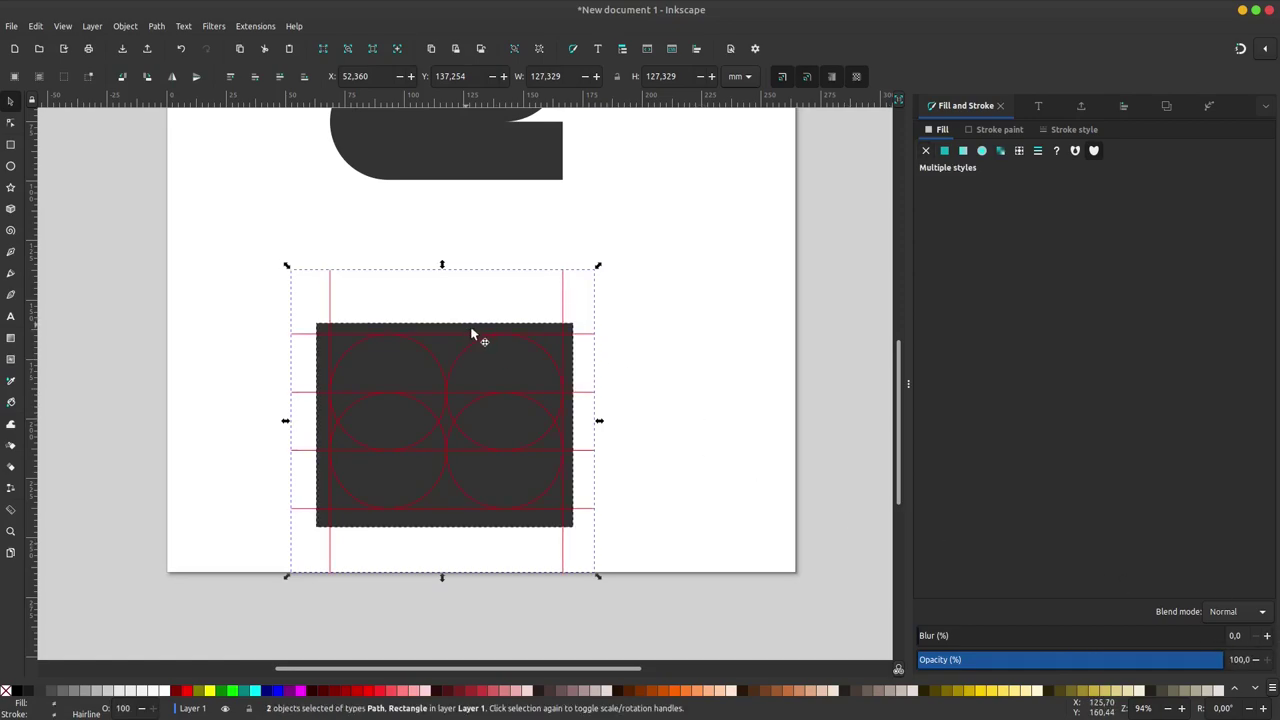
click(156, 26)
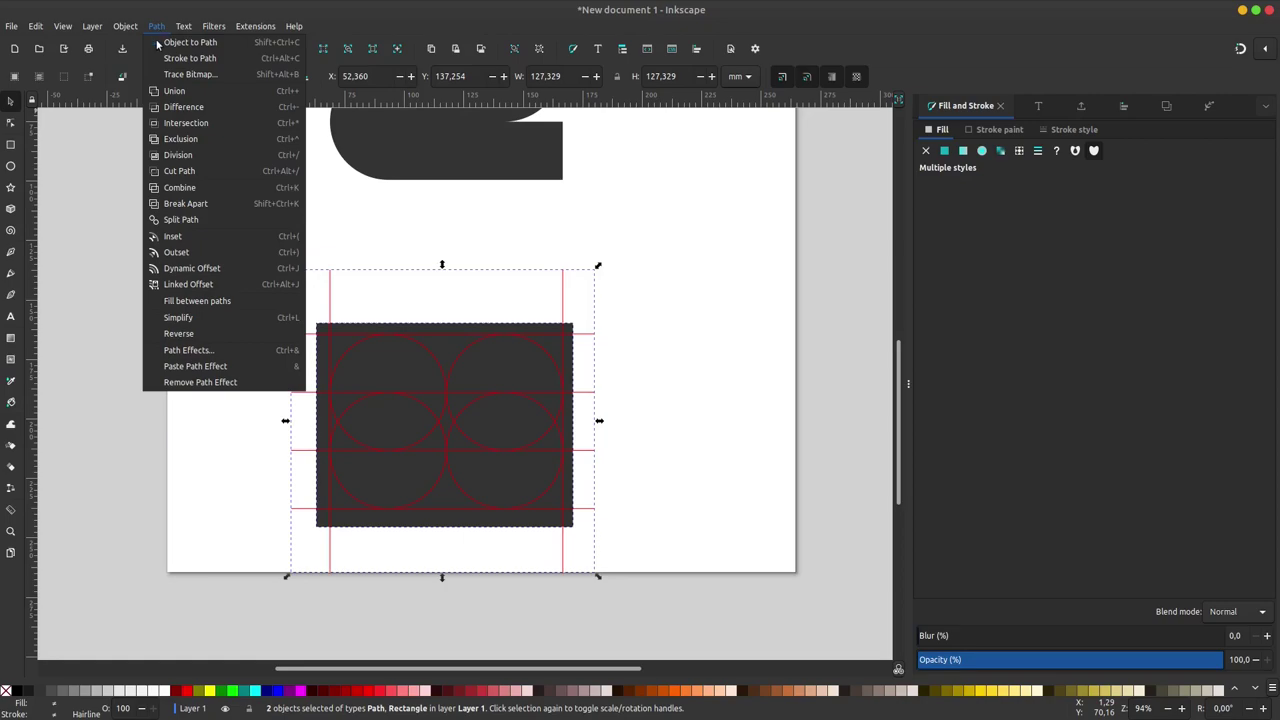
click(200, 157)
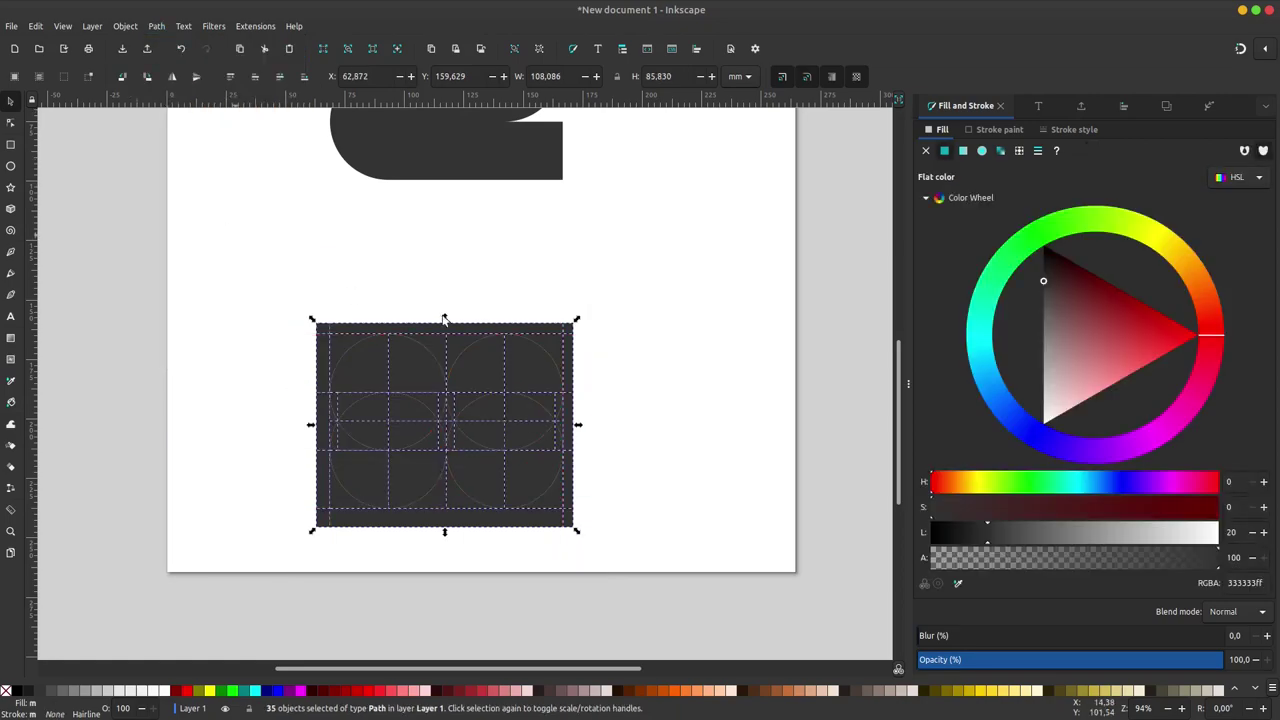
click(700, 341)
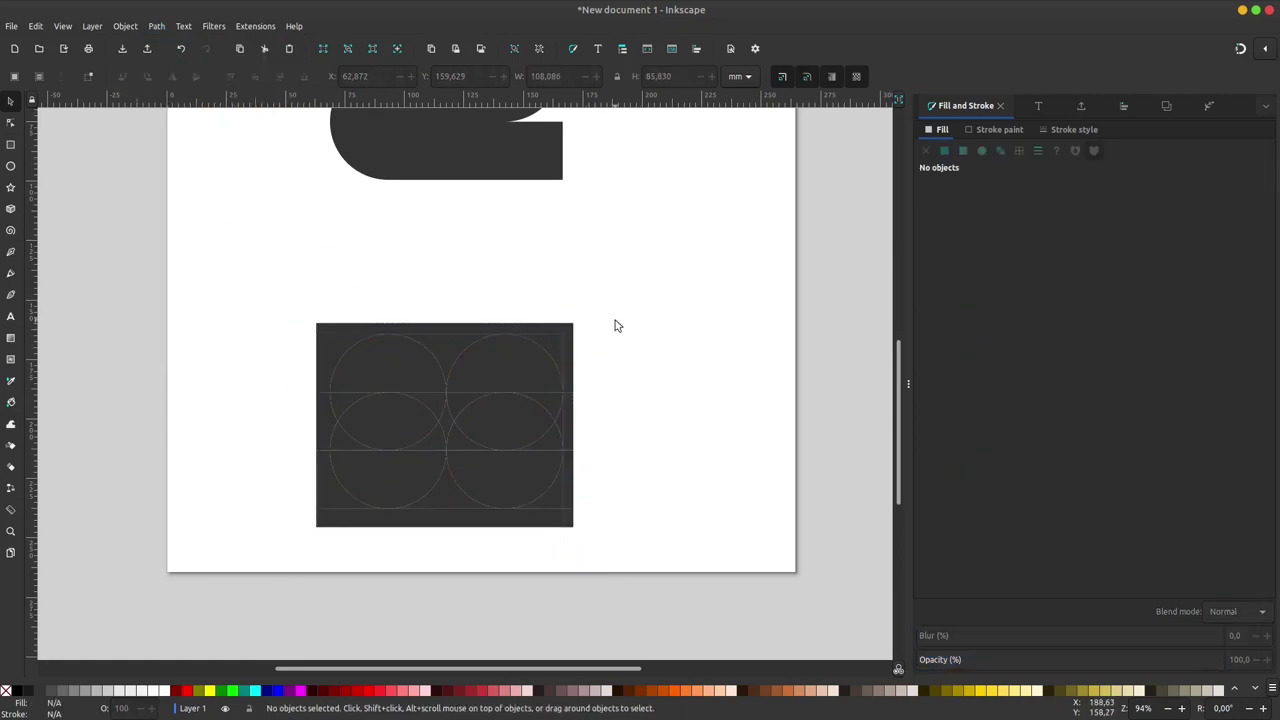
Step: Delete the bottom, right, top and left edge strips of the divided rectangle
click(434, 527)
key(Delete)
click(572, 505)
key(Delete)
key(Delete)
click(561, 423)
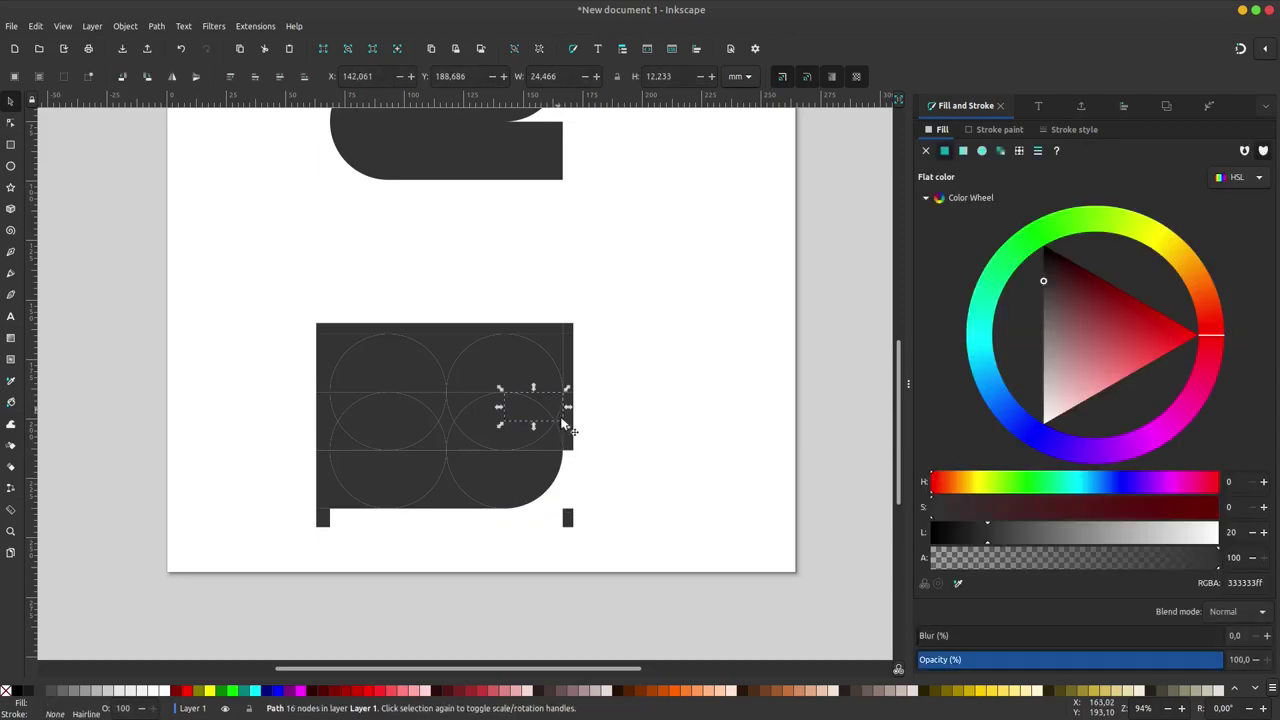
key(Delete)
click(567, 428)
key(Delete)
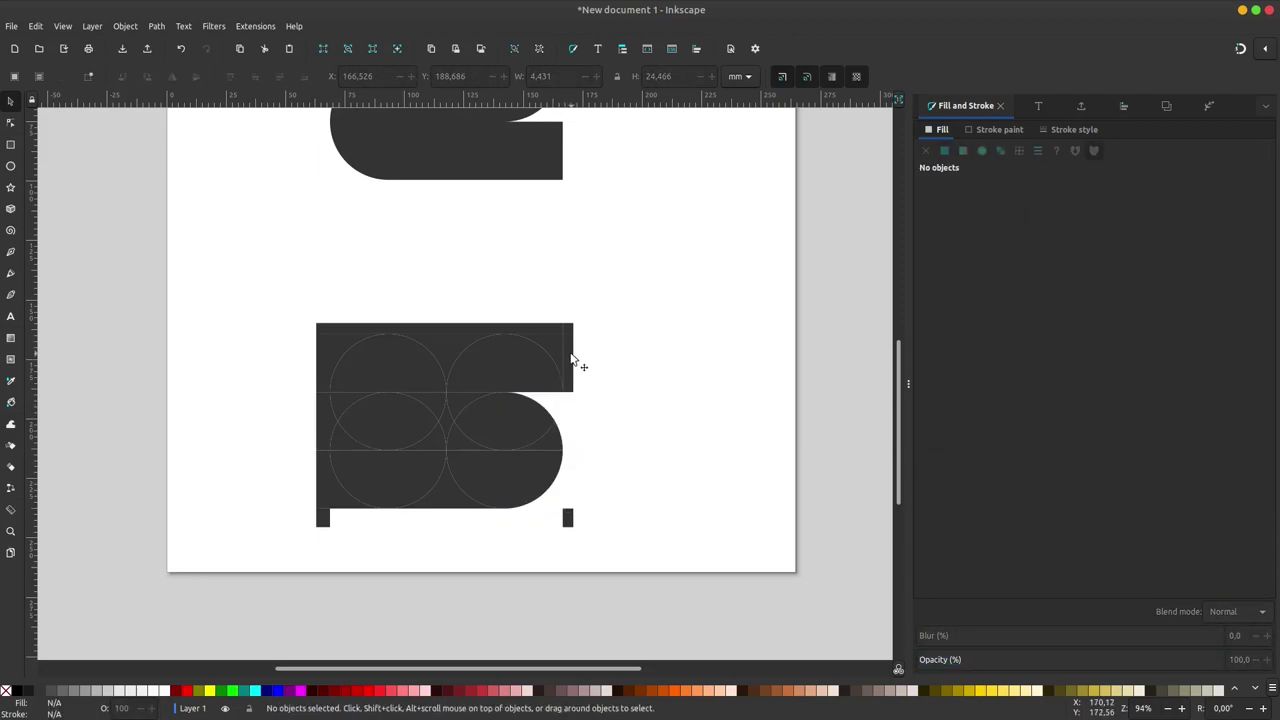
click(568, 358)
key(Delete)
click(530, 329)
key(Delete)
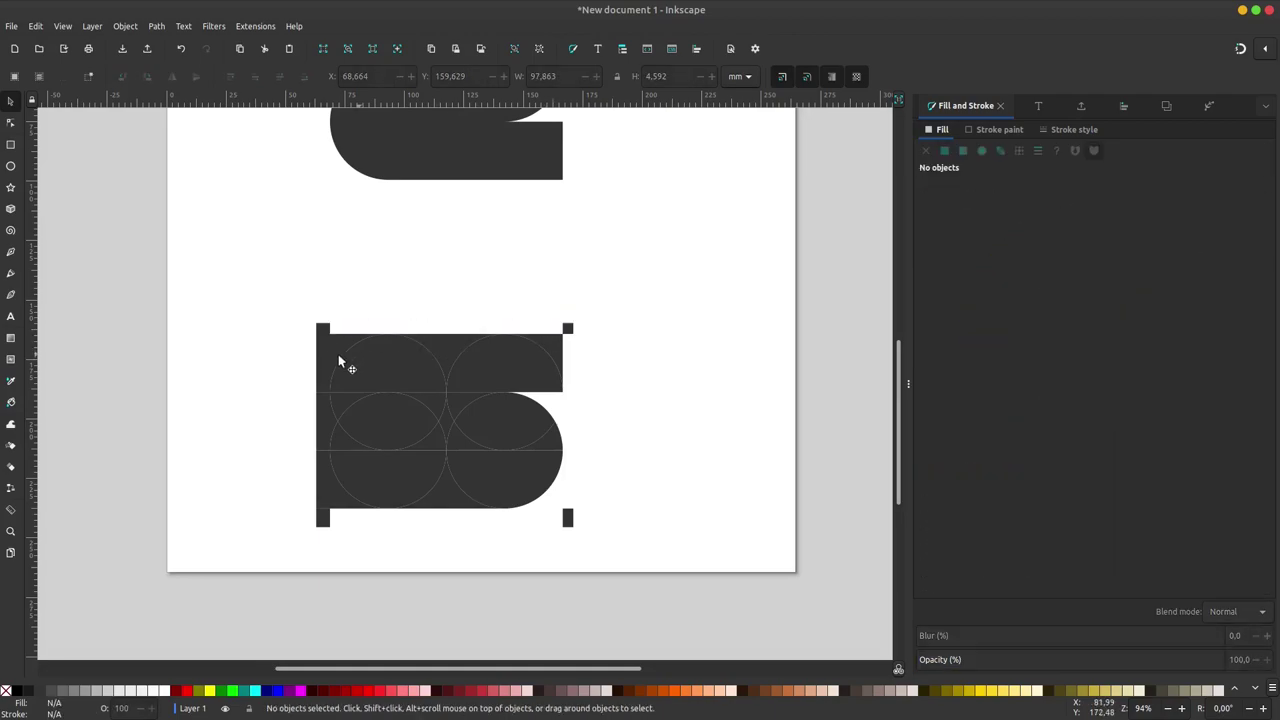
click(318, 364)
key(Delete)
click(322, 395)
key(Delete)
Step: Delete the leftover corner squares and filler pieces so the 6's corners are rounded
click(325, 337)
key(Delete)
click(568, 330)
key(Delete)
click(560, 352)
key(Delete)
click(568, 518)
key(Delete)
click(322, 518)
key(Delete)
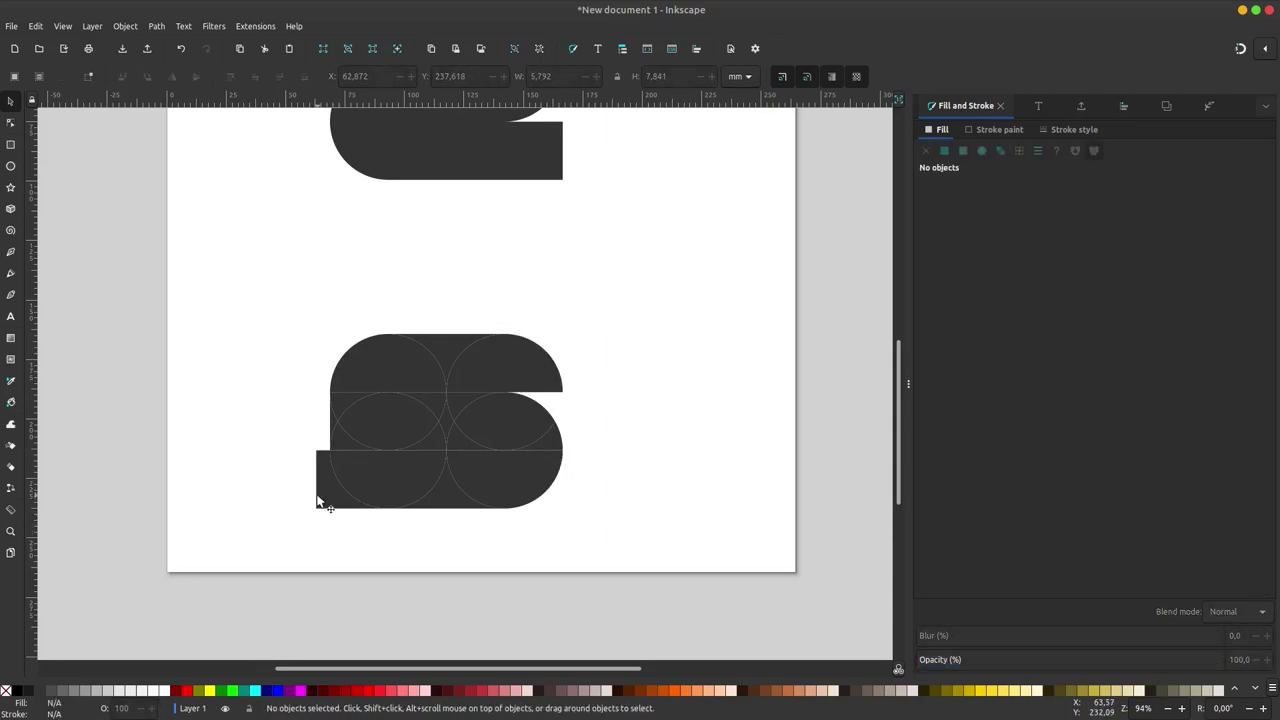
click(318, 500)
key(Delete)
click(340, 504)
key(Delete)
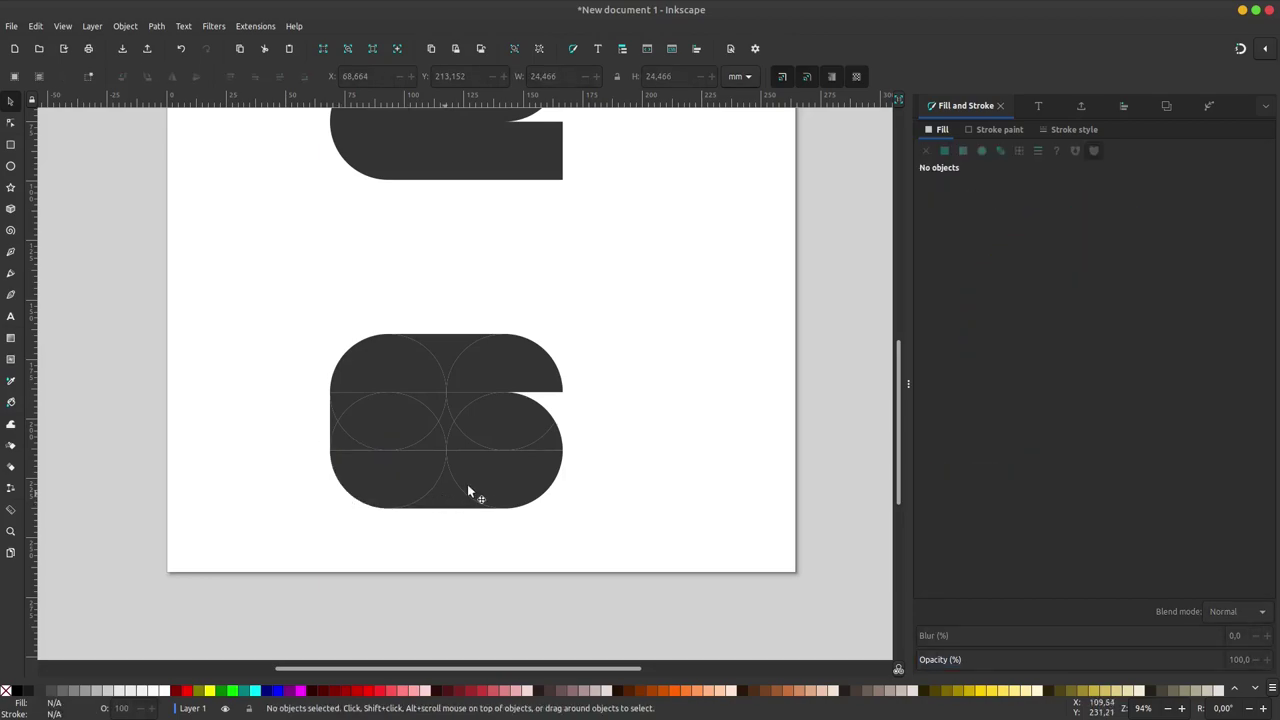
ctrl+scroll(500, 447, down, 1)
Step: Union the 6's pieces into one path and move it up directly beneath the 2
drag(234, 360, 617, 513)
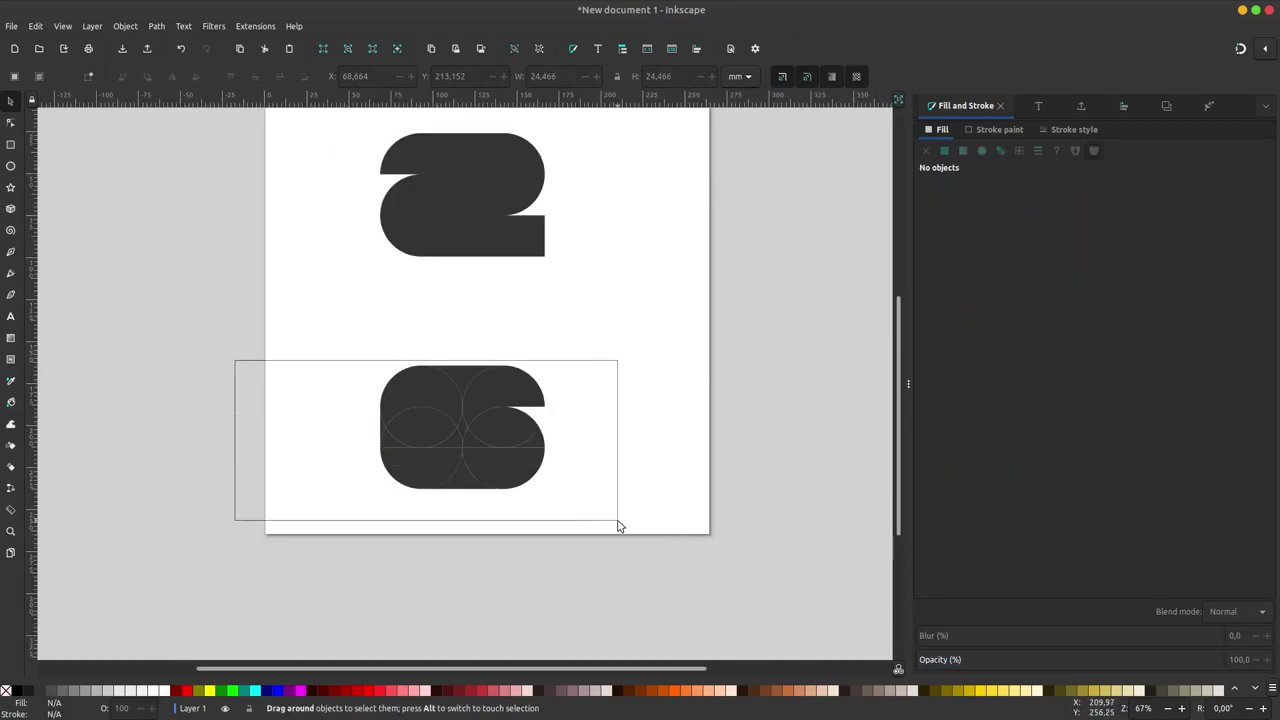
key(ctrl)
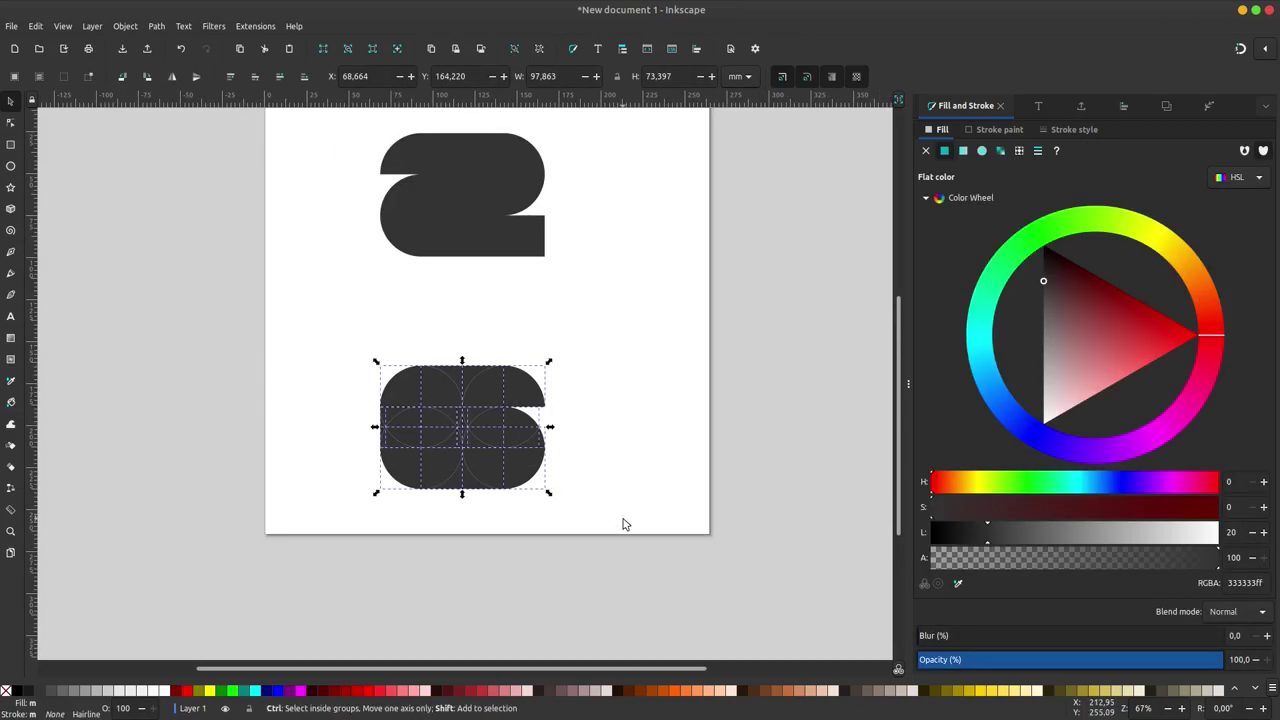
key(ctrl+plus)
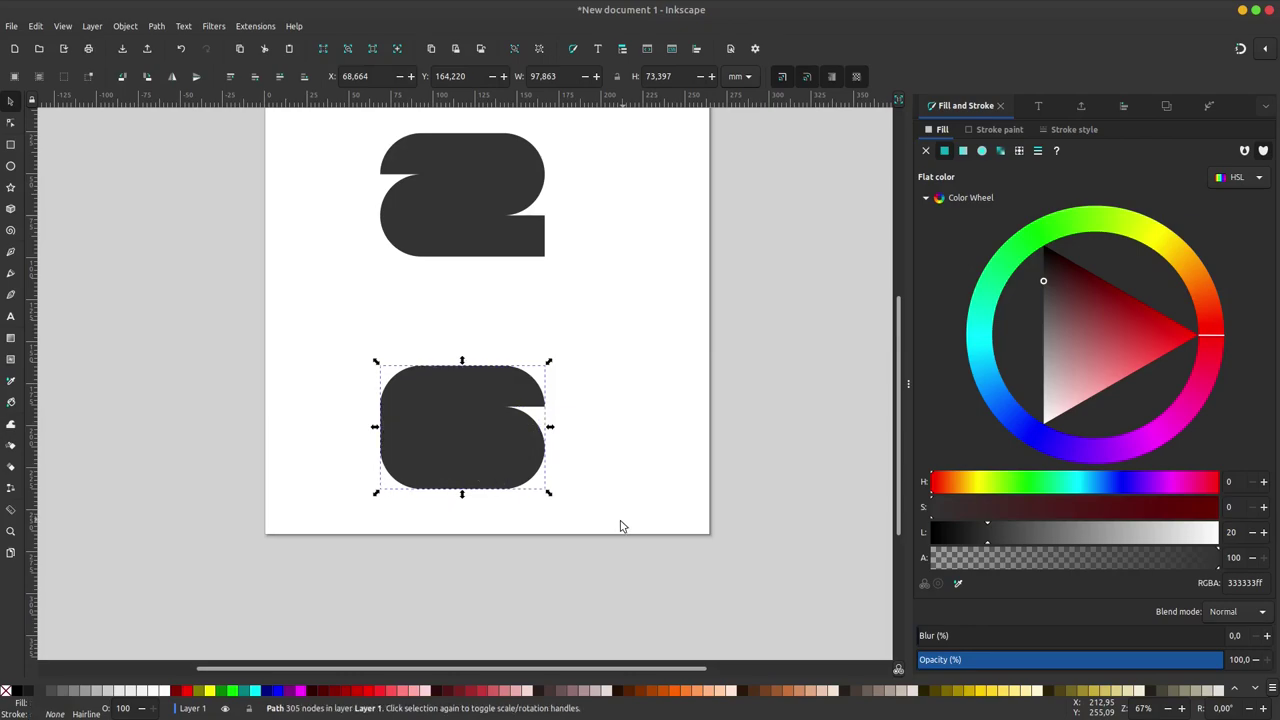
drag(488, 466, 491, 354)
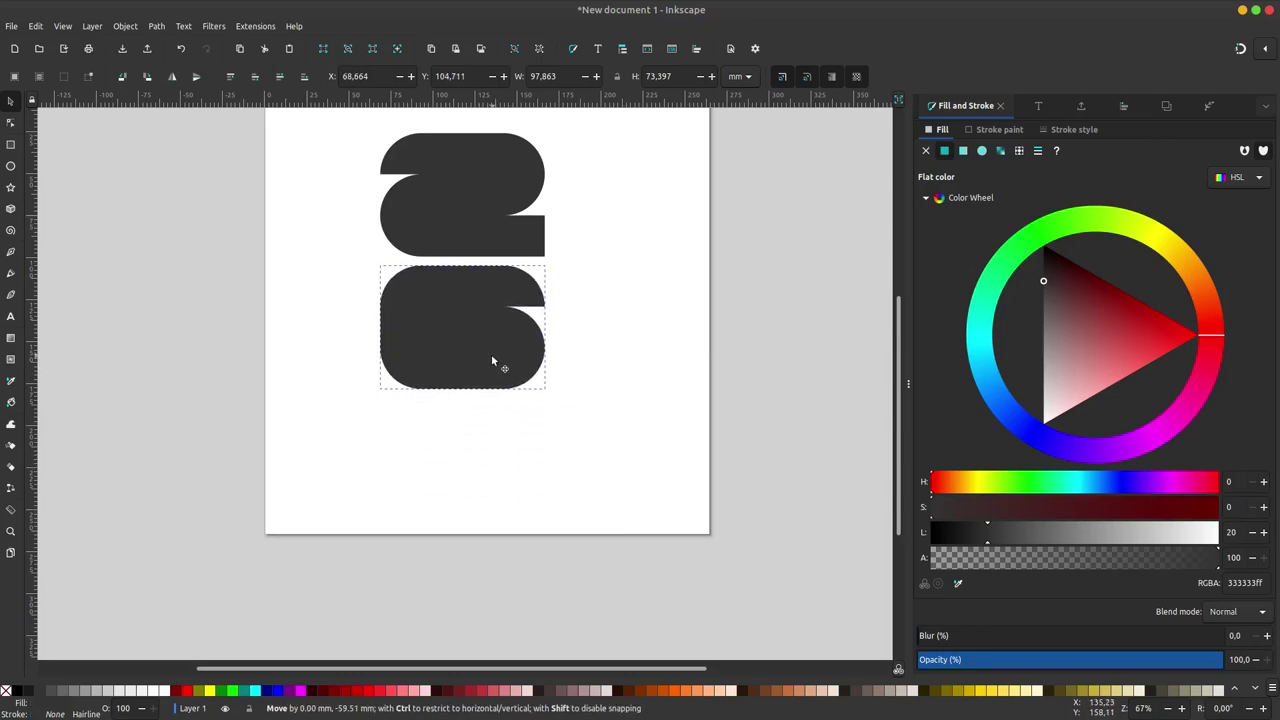
click(674, 400)
ctrl+scroll(585, 415, down, 2)
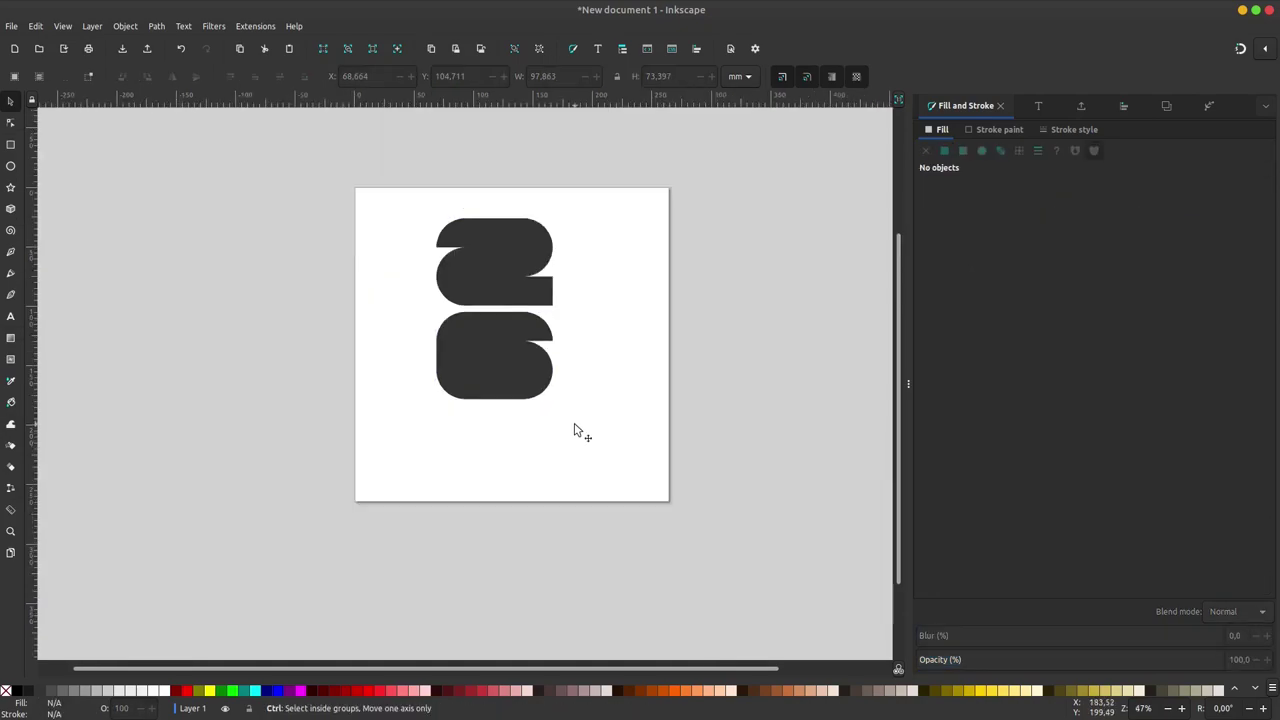
ctrl+scroll(497, 416, up, 2)
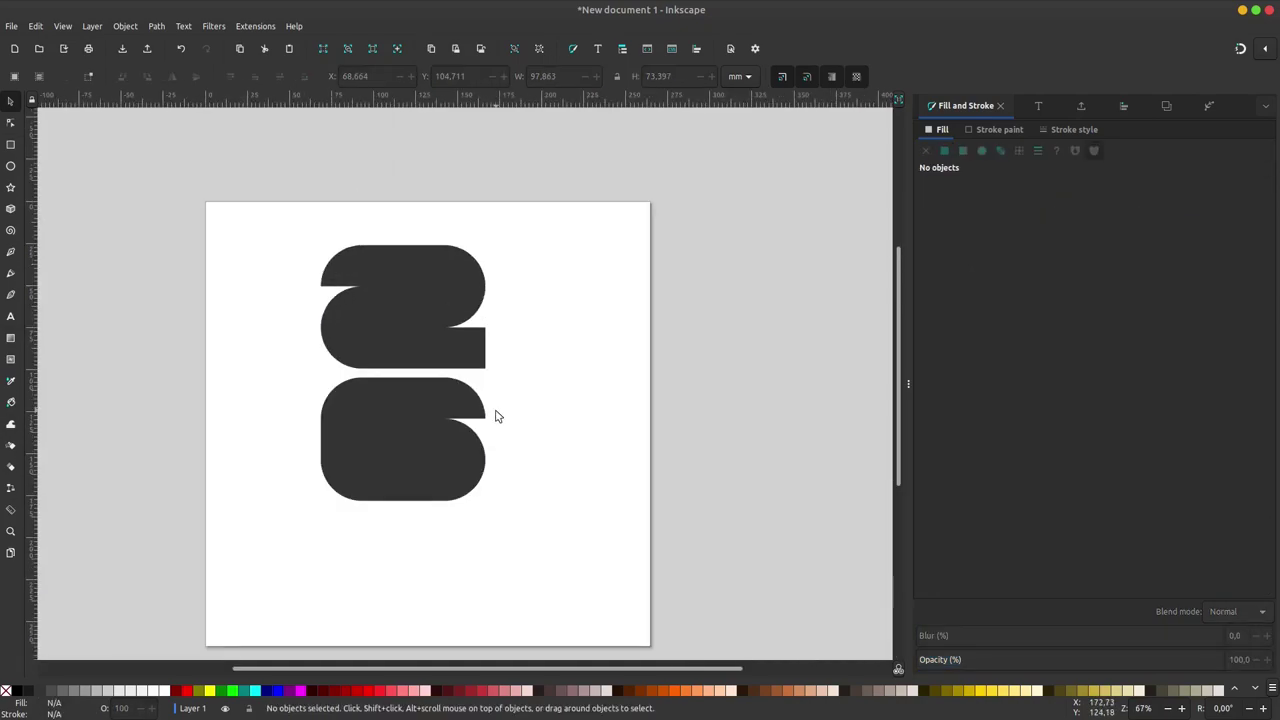